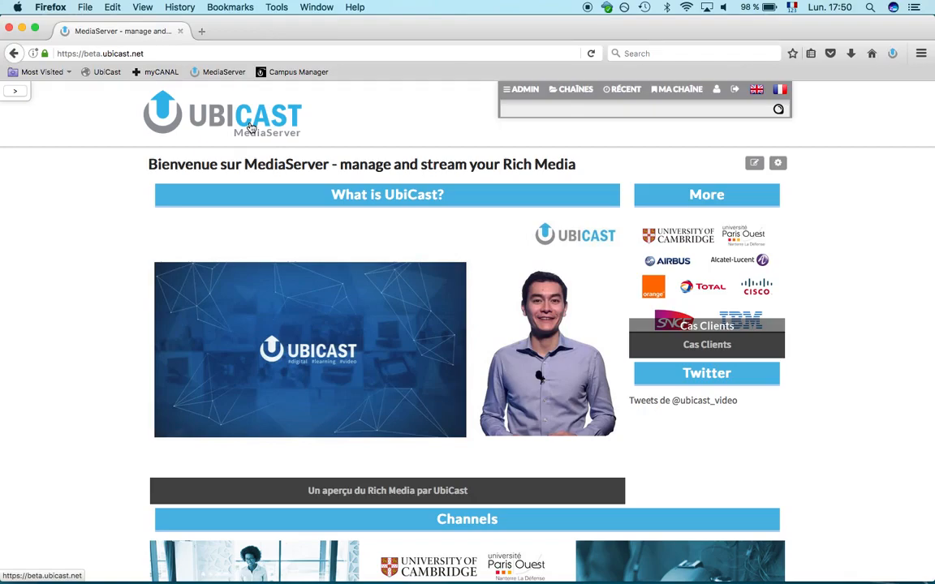
Step: Open the video "Un aperçu du Rich Media par UbiCast" and check its playback quality options
{"action": "left_click", "coordinate": [411, 292]}
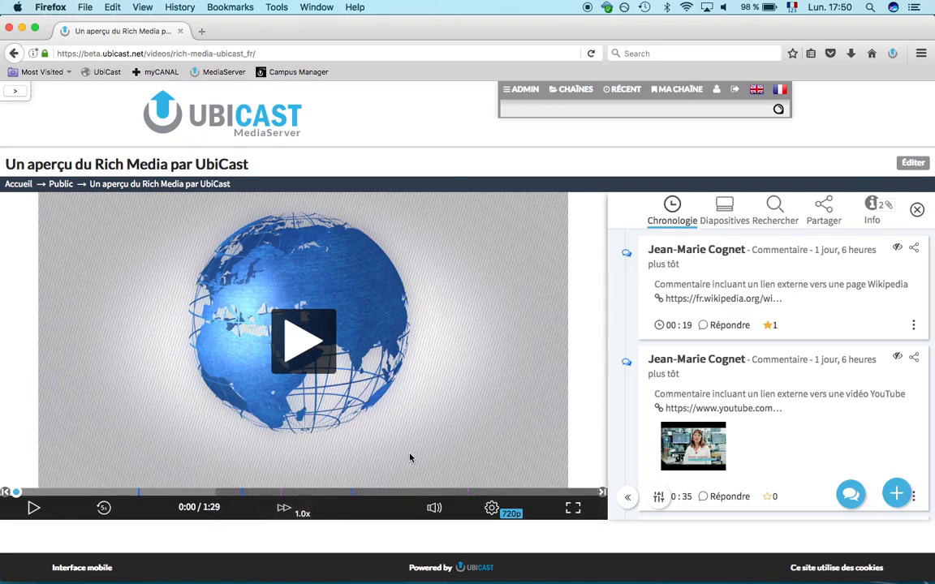
{"action": "left_click", "coordinate": [492, 510]}
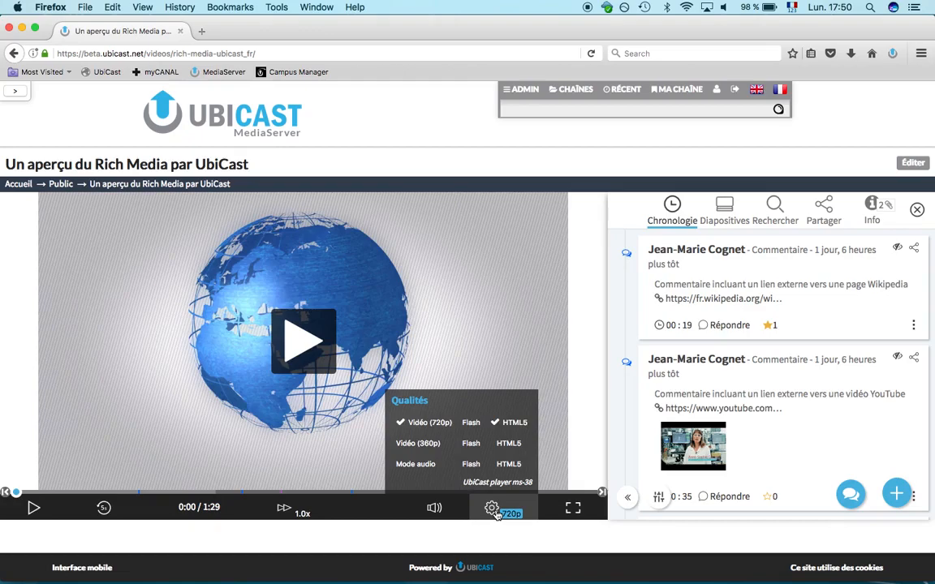
{"action": "left_click", "coordinate": [493, 510]}
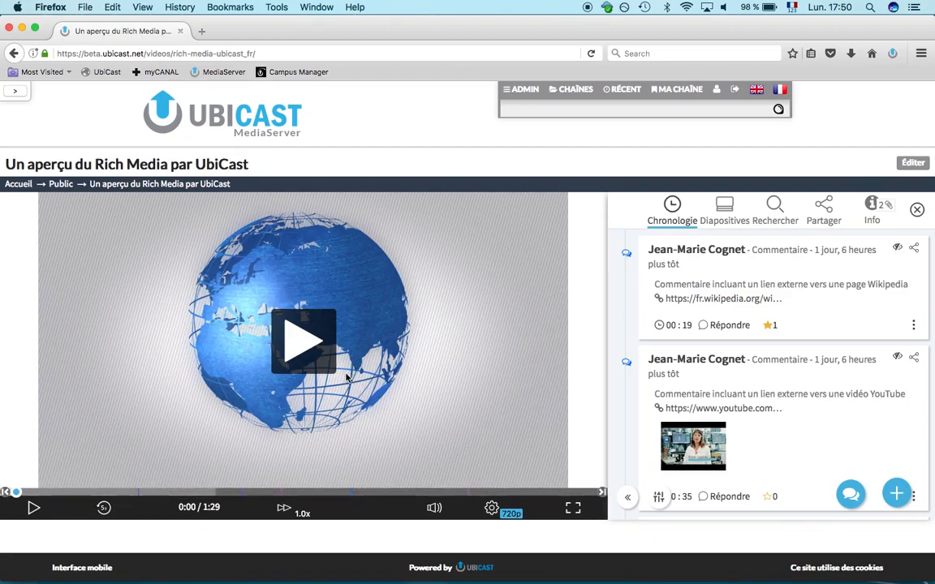
Step: Move the video to 0:07 on its timeline and start playback
{"action": "left_click", "coordinate": [61, 492]}
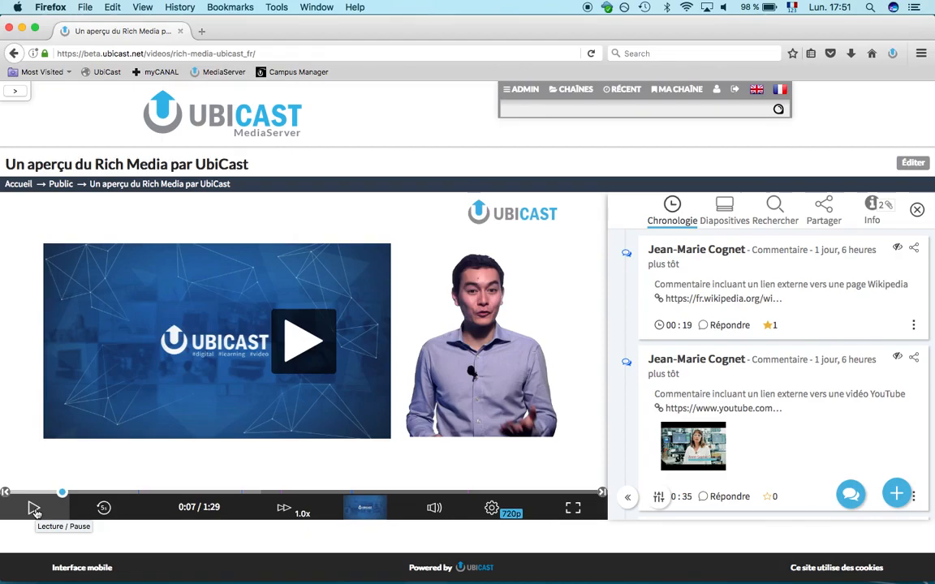
{"action": "left_click", "coordinate": [34, 509]}
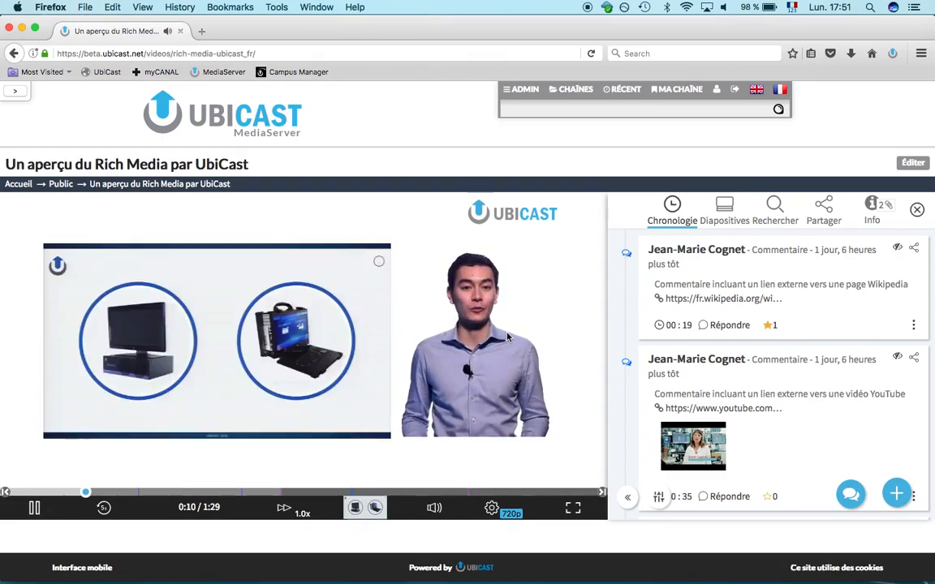
Step: Review the Commentaire form's content, file attachment and time fields, and close it without submitting
{"action": "left_click", "coordinate": [851, 494]}
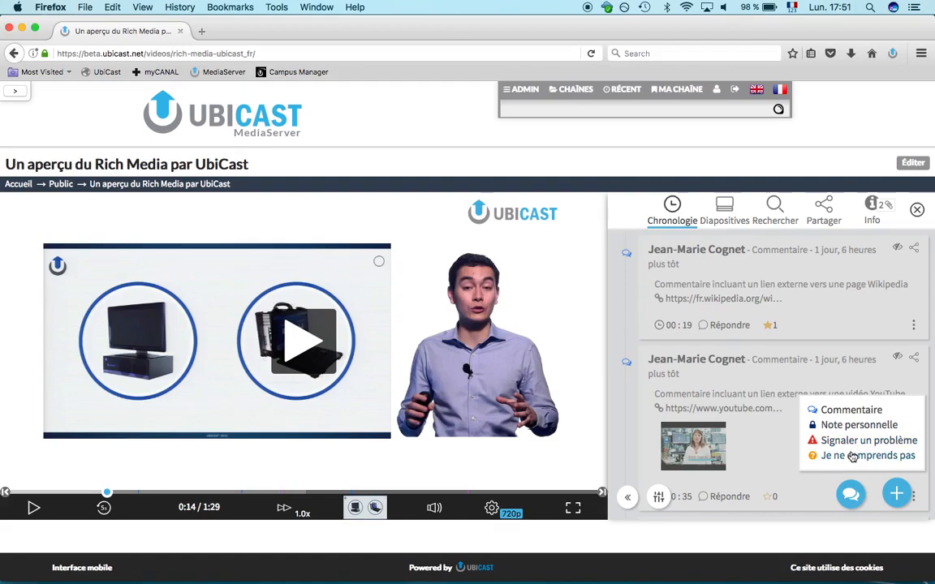
{"action": "left_click", "coordinate": [847, 411]}
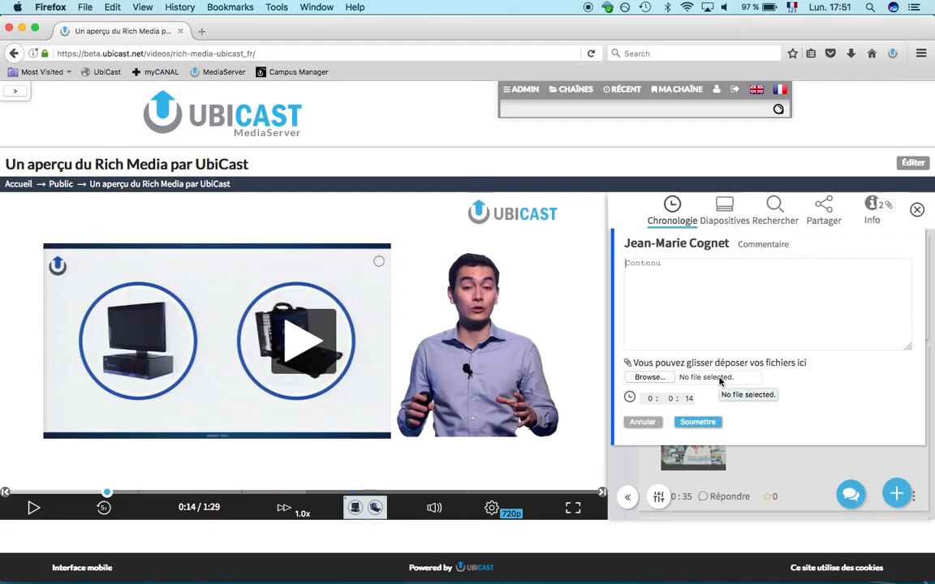
{"action": "left_click", "coordinate": [694, 398]}
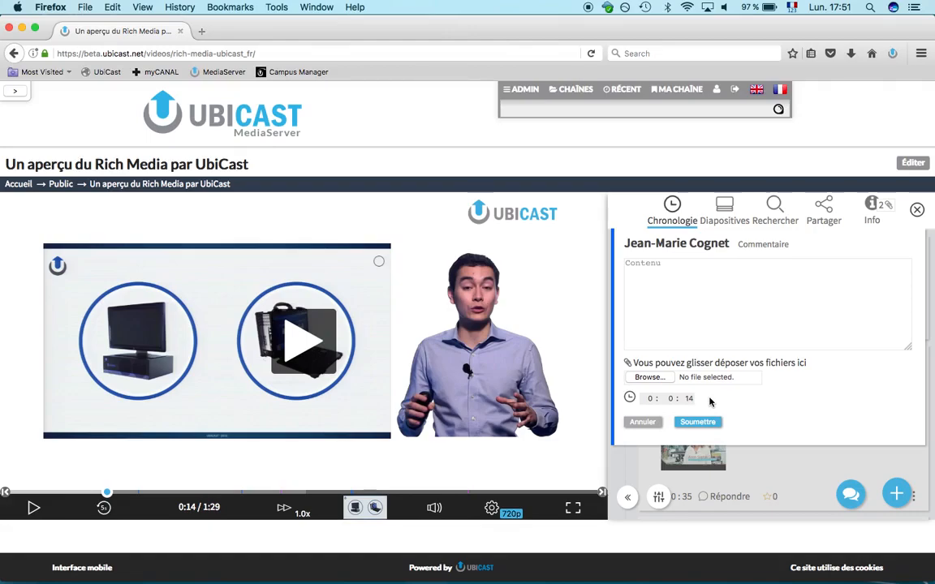
{"action": "left_click", "coordinate": [642, 422]}
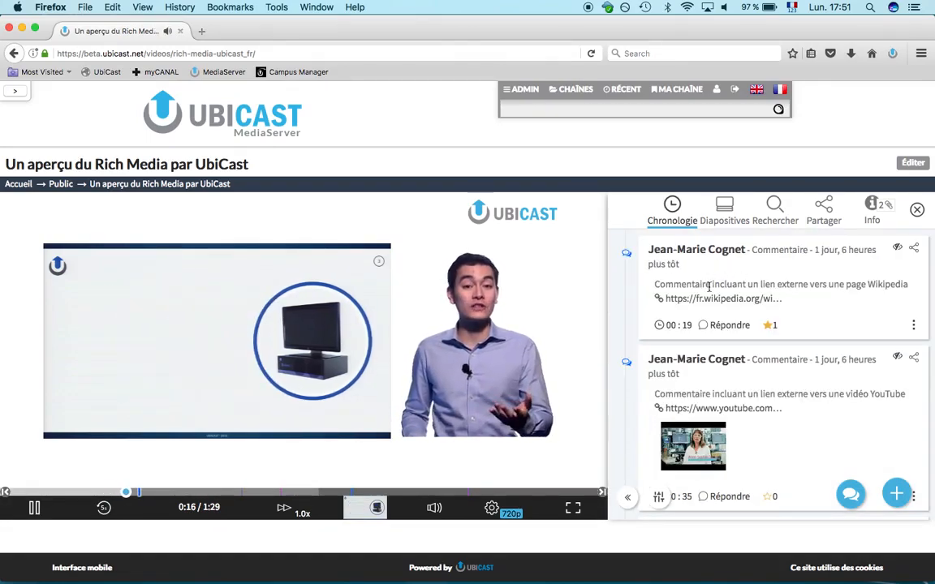
Step: Pause the video and view the Wikipedia page linked in the 00:19 comment, closing its tab when done
{"action": "left_click", "coordinate": [584, 318]}
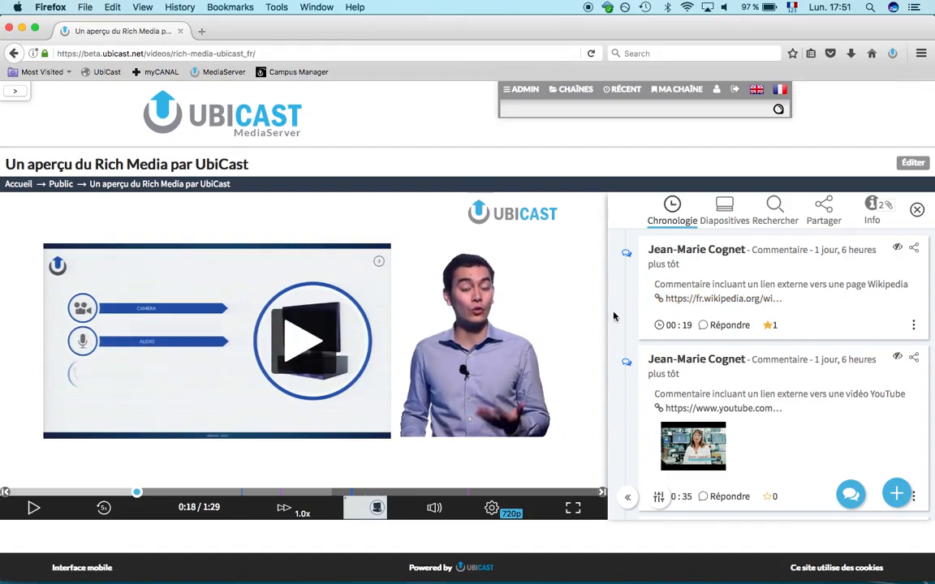
{"action": "left_click", "coordinate": [720, 300]}
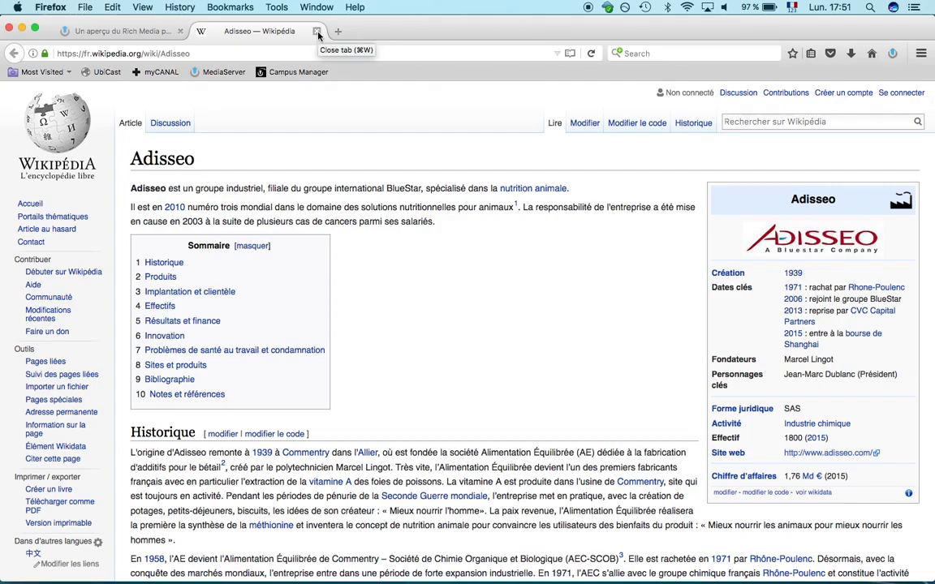
{"action": "left_click", "coordinate": [317, 31]}
Step: View the YouTube video linked in the 00:35 comment and close its tab to return to the video page
{"action": "scroll", "coordinate": [812, 308], "scroll_direction": "down", "scroll_amount": 2}
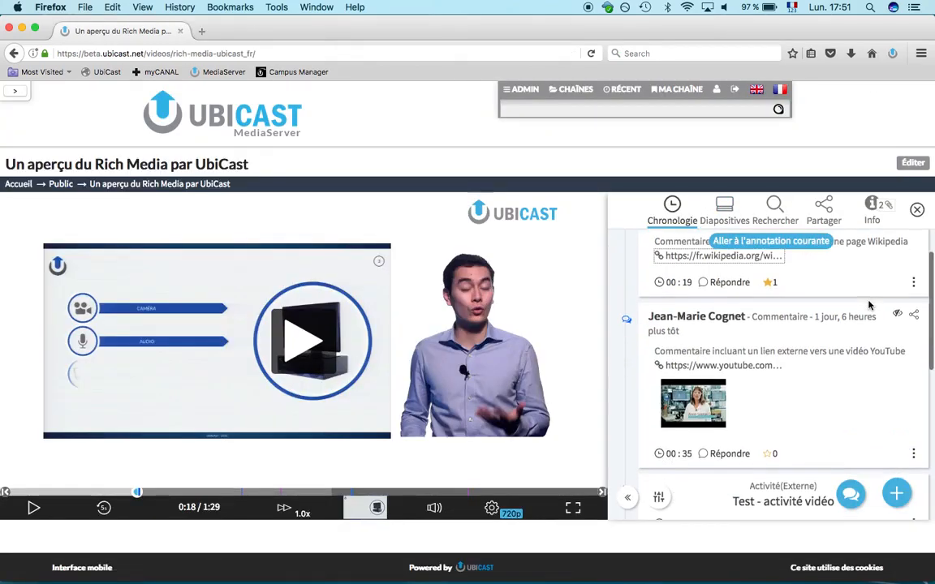
{"action": "scroll", "coordinate": [722, 310], "scroll_direction": "down", "scroll_amount": 1}
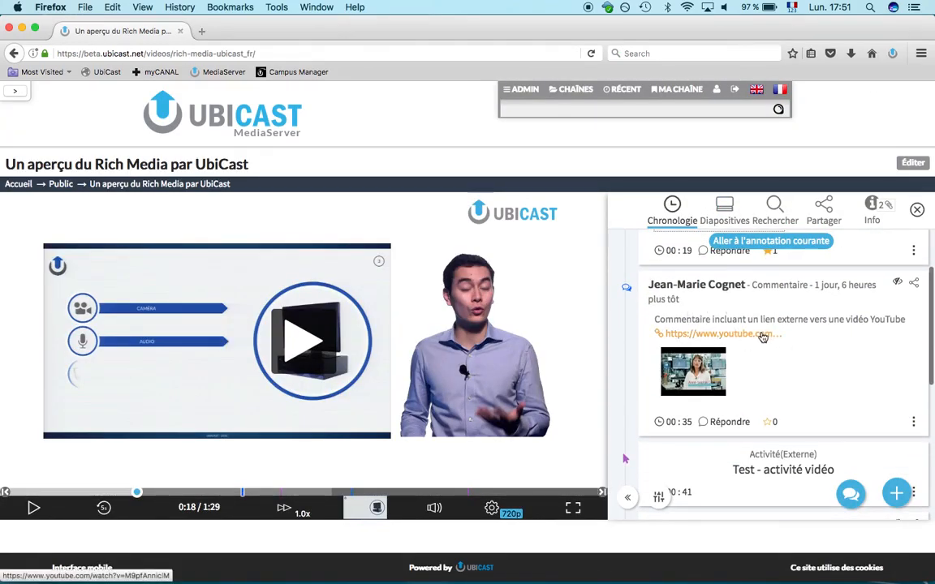
{"action": "left_click", "coordinate": [708, 334]}
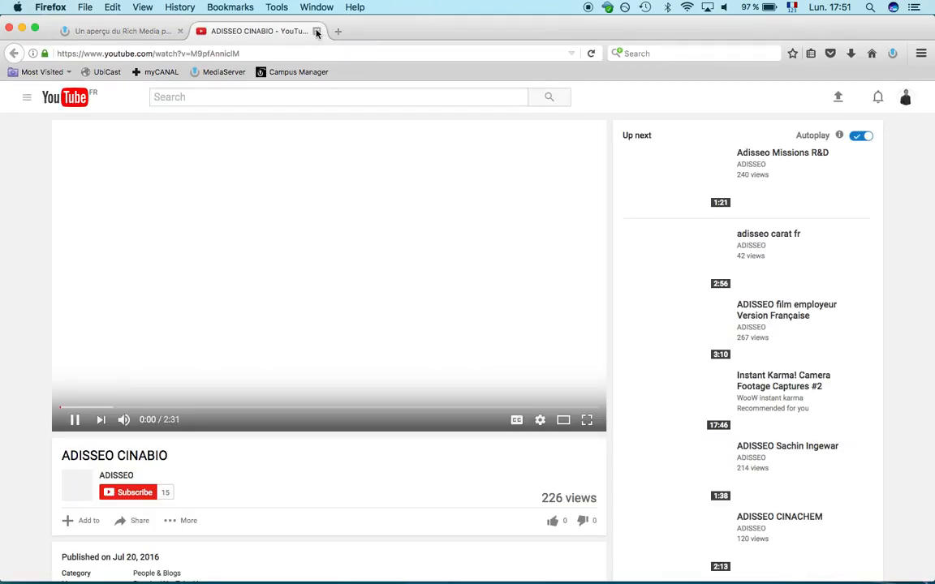
{"action": "left_click", "coordinate": [317, 32]}
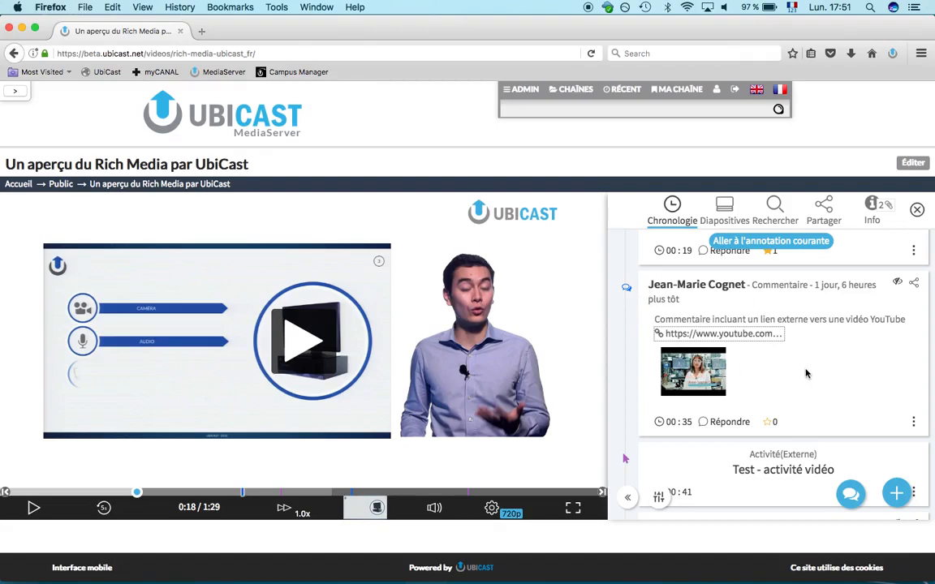
Step: Review the reply form for the 00:19 comment and cancel it without submitting a reply
{"action": "scroll", "coordinate": [806, 373], "scroll_direction": "up", "scroll_amount": 2}
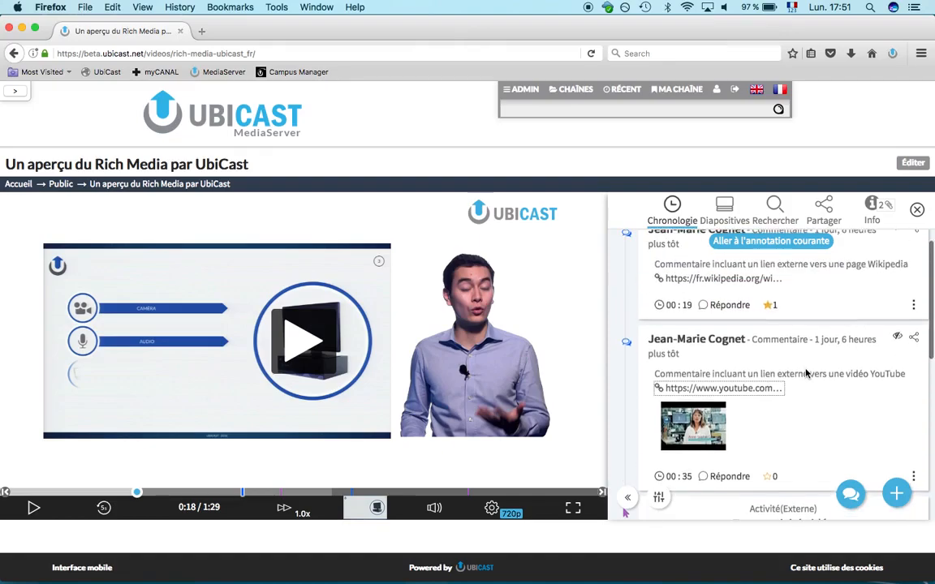
{"action": "left_click", "coordinate": [722, 326]}
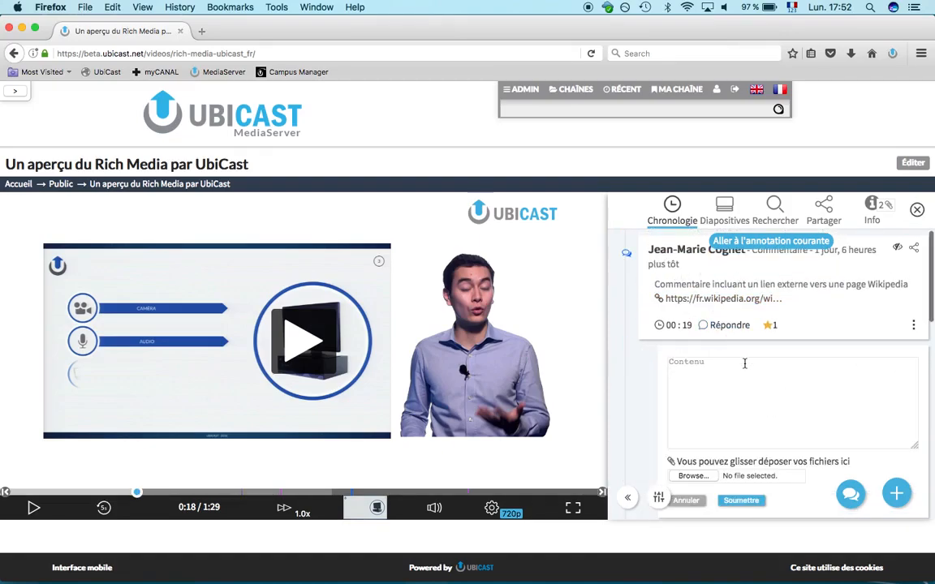
{"action": "scroll", "coordinate": [744, 364], "scroll_direction": "down", "scroll_amount": 2}
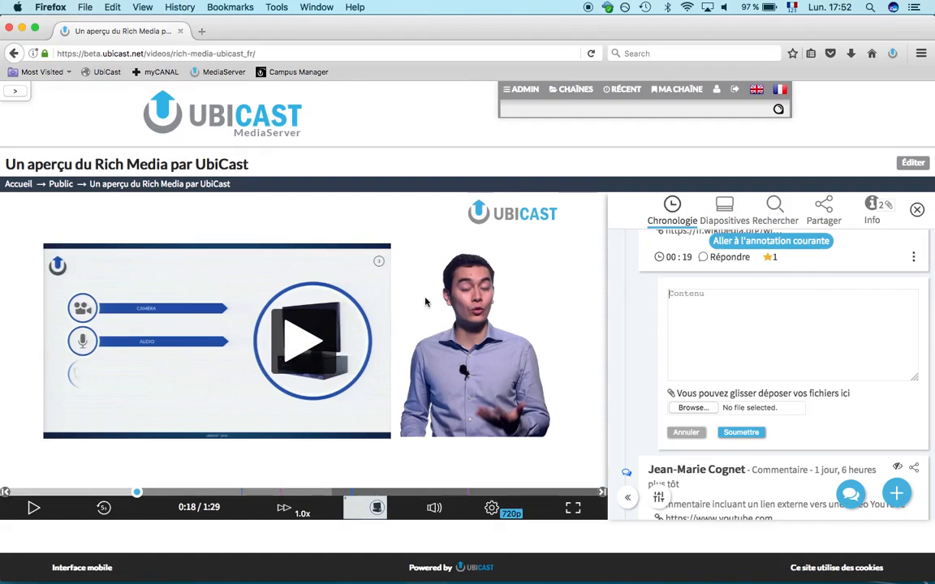
{"action": "left_click", "coordinate": [720, 292]}
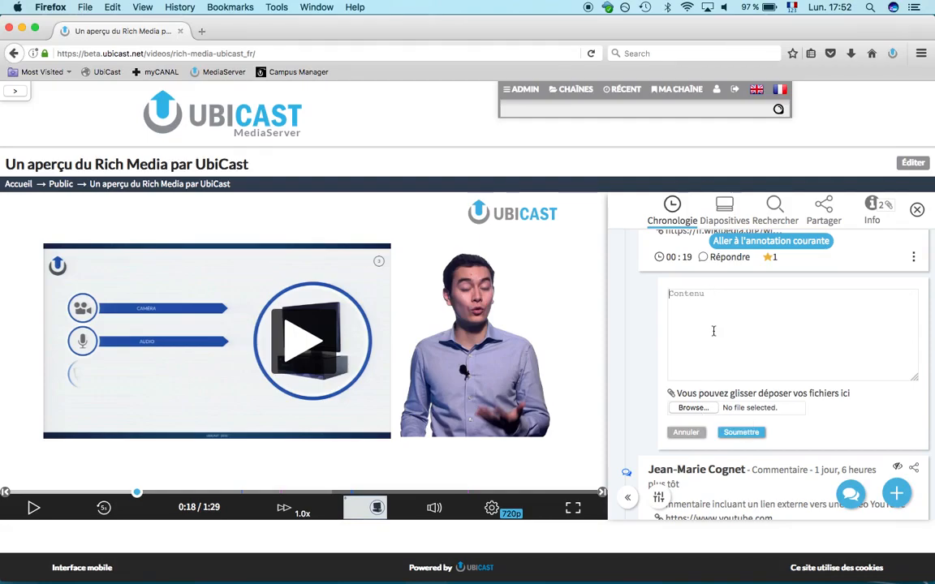
{"action": "left_click", "coordinate": [685, 431]}
Step: Try out an Activité at 0:18 using the "test quizz" survey, review its position options, and cancel the form
{"action": "scroll", "coordinate": [794, 318], "scroll_direction": "down", "scroll_amount": 3}
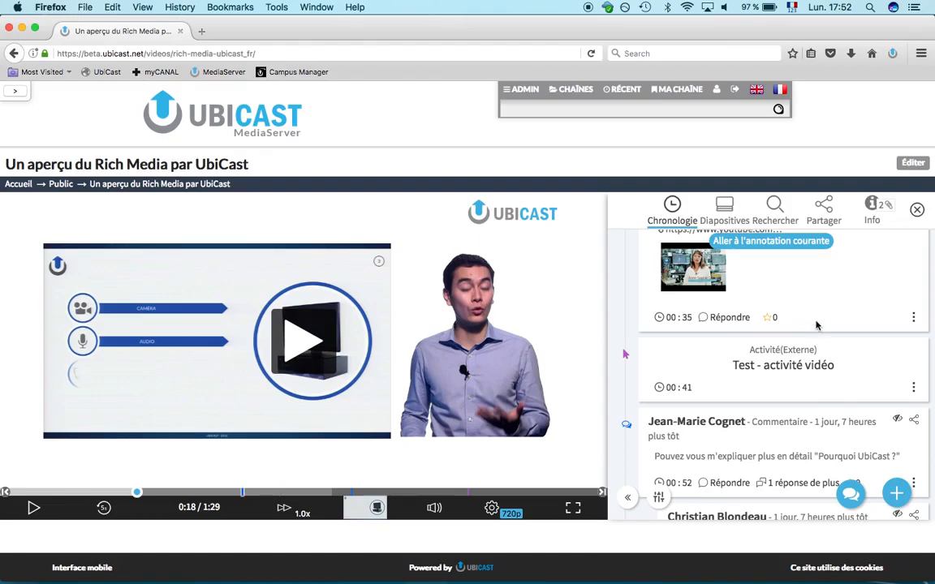
{"action": "left_click", "coordinate": [898, 493]}
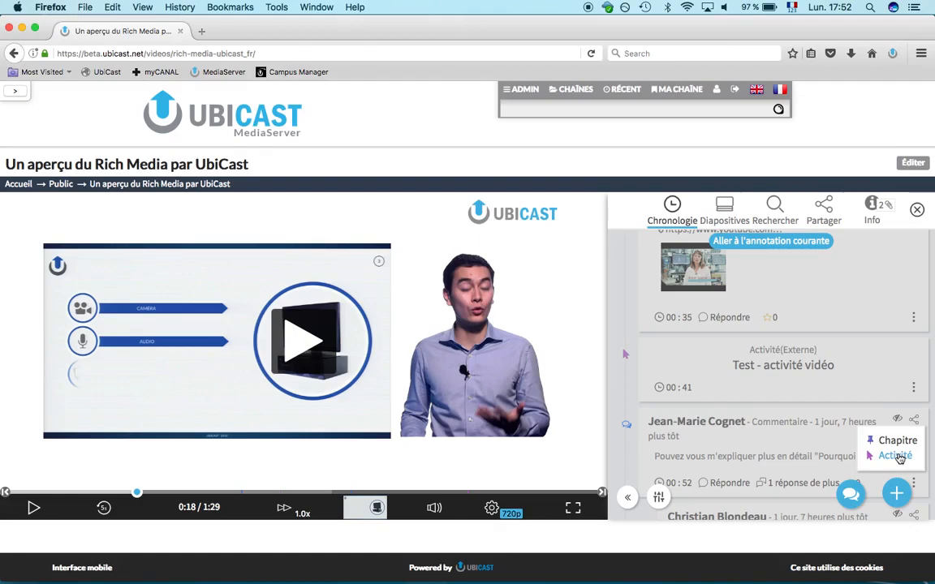
{"action": "left_click", "coordinate": [897, 457]}
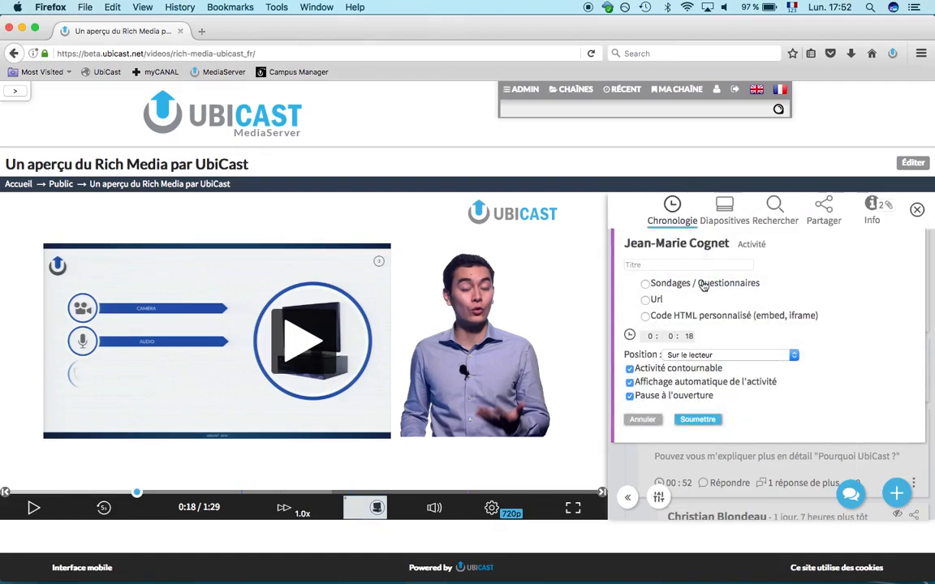
{"action": "left_click", "coordinate": [645, 284]}
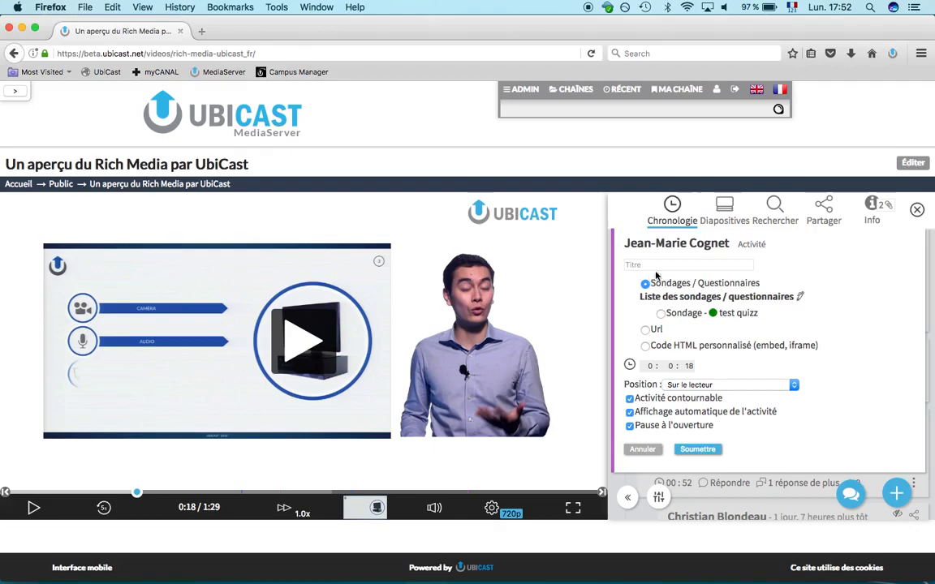
{"action": "left_click", "coordinate": [661, 315]}
{"action": "left_click", "coordinate": [730, 386]}
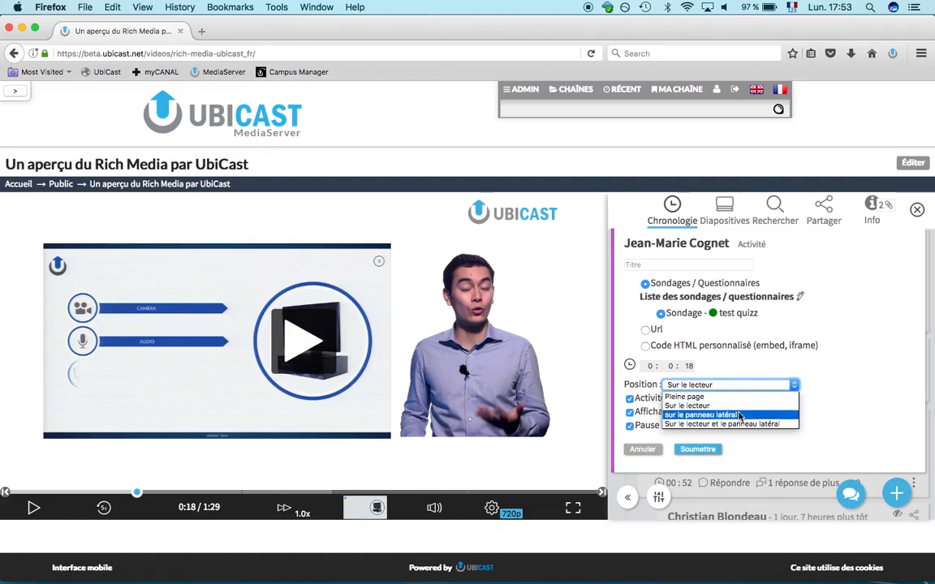
{"action": "left_click", "coordinate": [830, 342]}
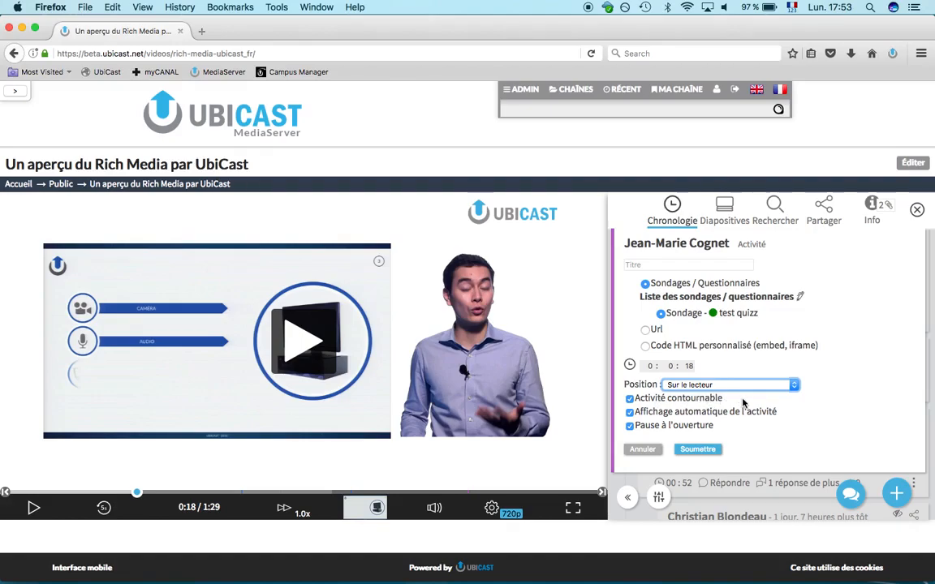
{"action": "left_click", "coordinate": [643, 448]}
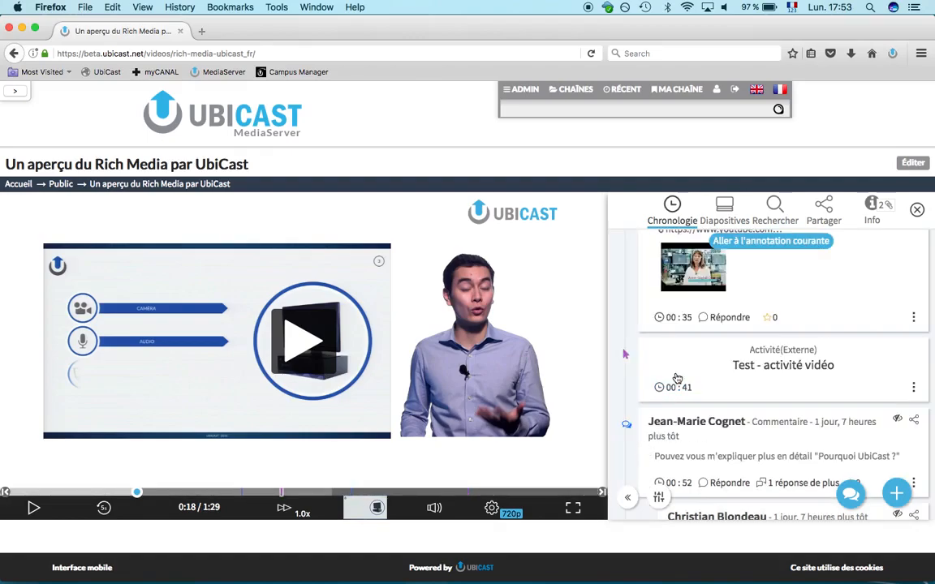
Step: Play the video up to the "Test - activité vidéo" activity at 00:41, view the activity, and close it
{"action": "left_click", "coordinate": [265, 492]}
{"action": "left_click", "coordinate": [285, 336]}
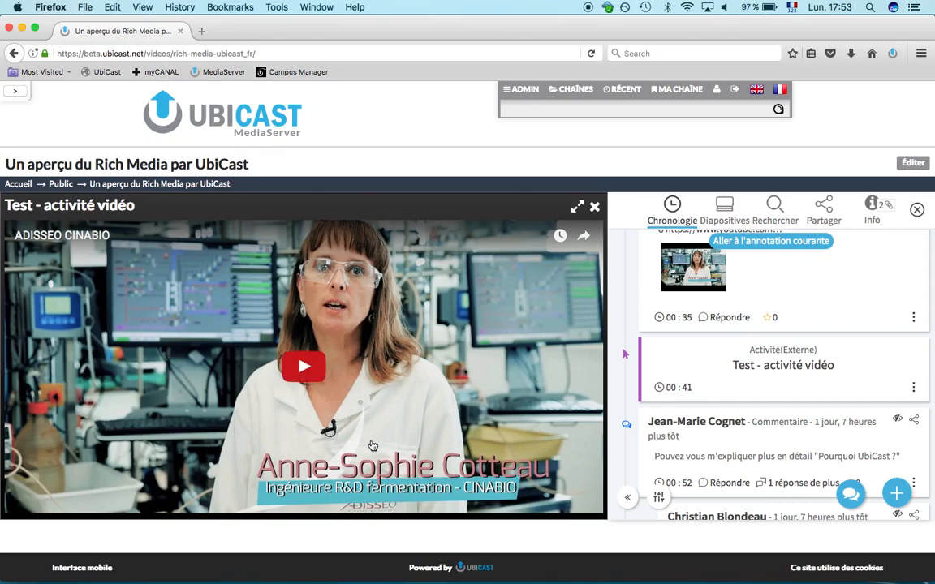
{"action": "left_click", "coordinate": [597, 209]}
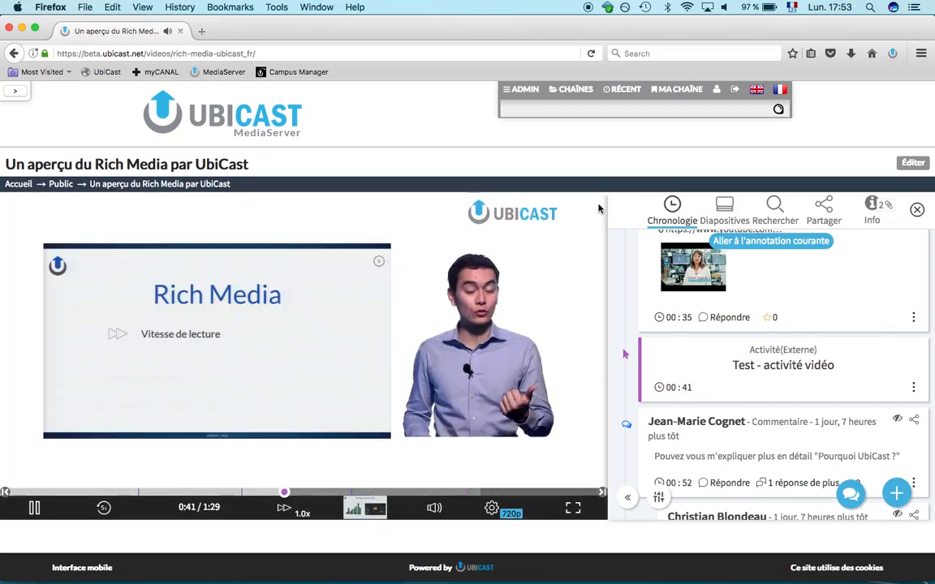
Step: Jump to just before the "test quizz" activity at 01:10 and submit the answer "Oui" to its question
{"action": "scroll", "coordinate": [740, 369], "scroll_direction": "down", "scroll_amount": 3}
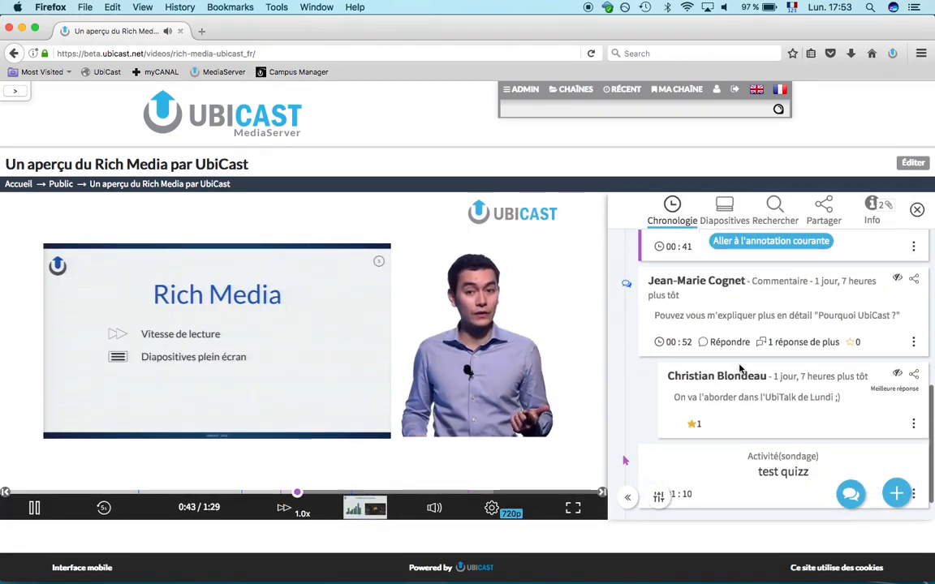
{"action": "scroll", "coordinate": [740, 368], "scroll_direction": "down", "scroll_amount": 1}
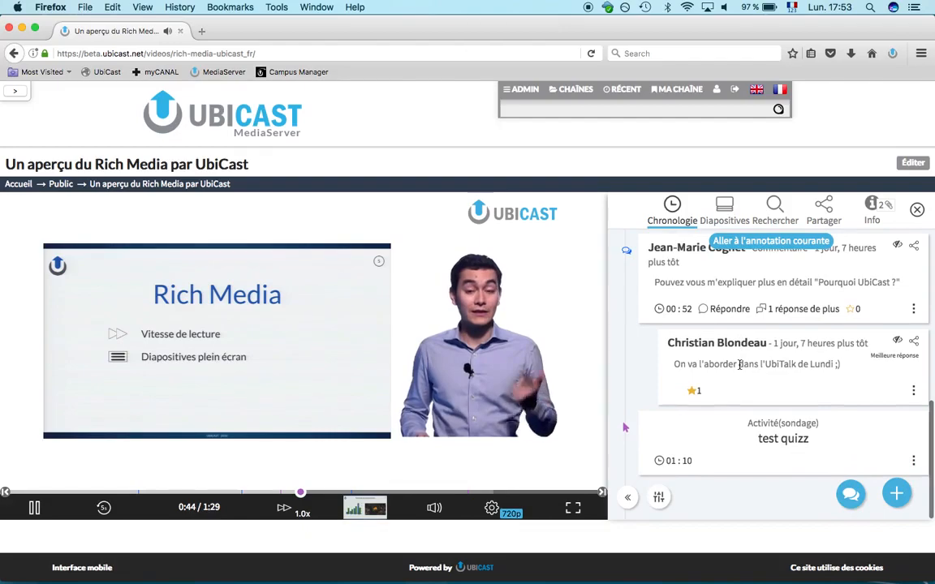
{"action": "left_click", "coordinate": [459, 492]}
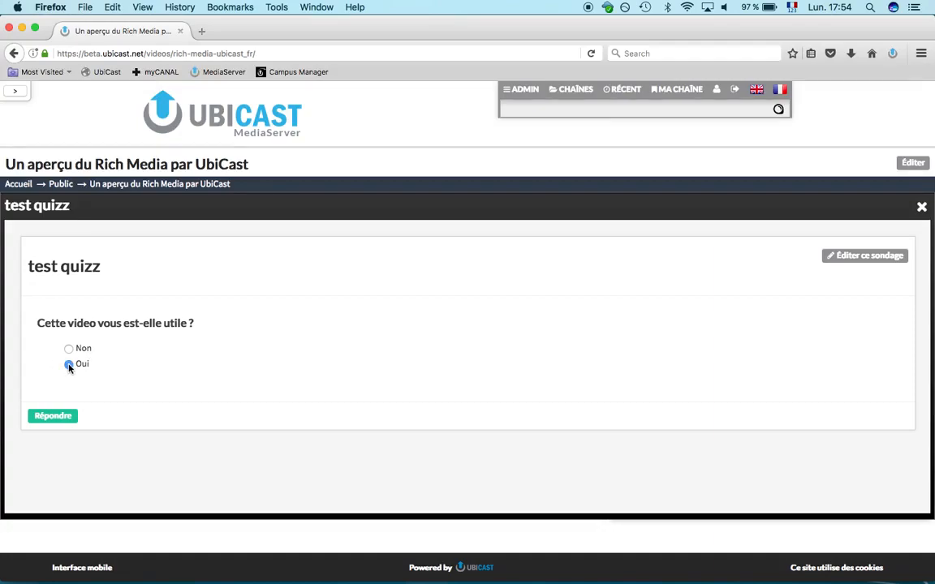
{"action": "left_click", "coordinate": [61, 416]}
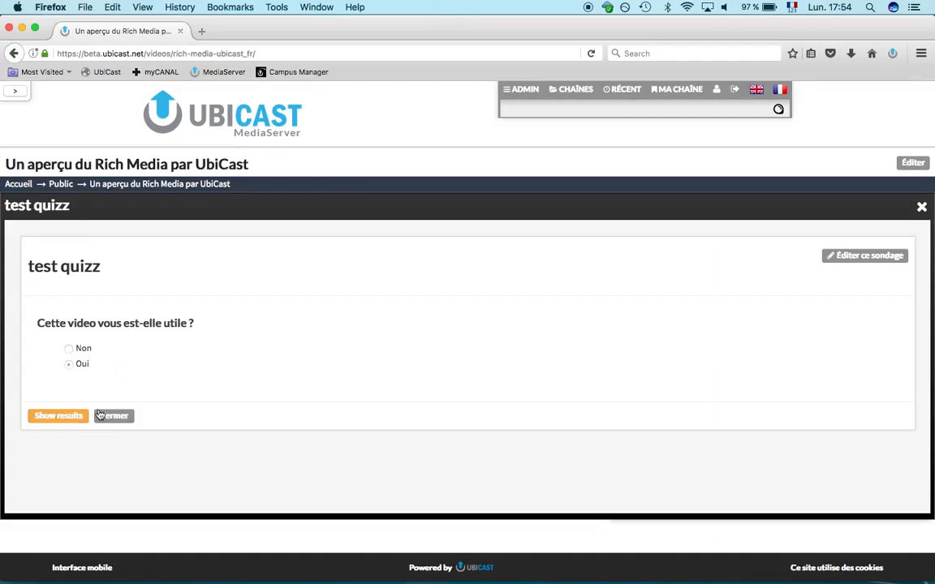
Step: Show the "test quizz" results and examine the response table and answer chart
{"action": "left_click", "coordinate": [71, 416]}
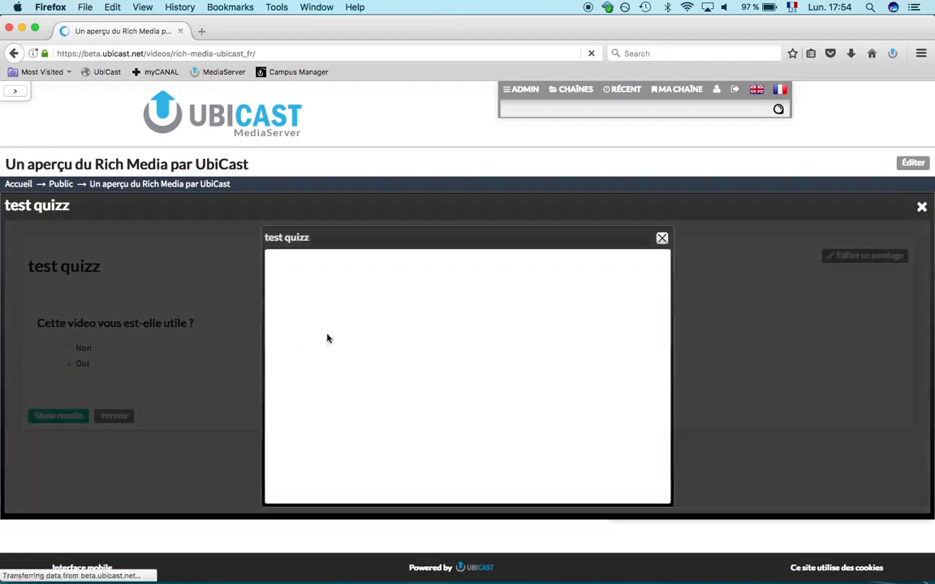
{"action": "left_click", "coordinate": [619, 390]}
{"action": "scroll", "coordinate": [620, 382], "scroll_direction": "down", "scroll_amount": 3}
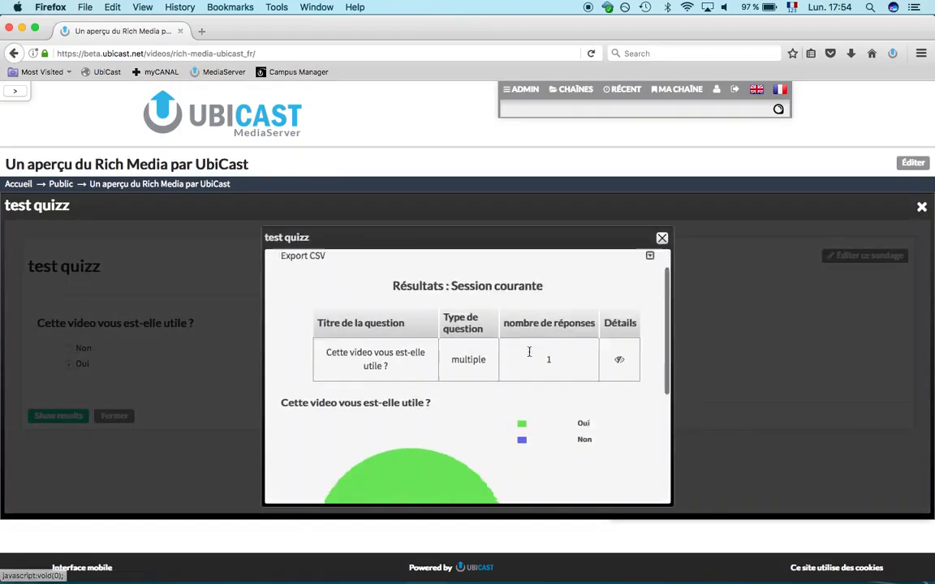
{"action": "scroll", "coordinate": [567, 307], "scroll_direction": "down", "scroll_amount": 3}
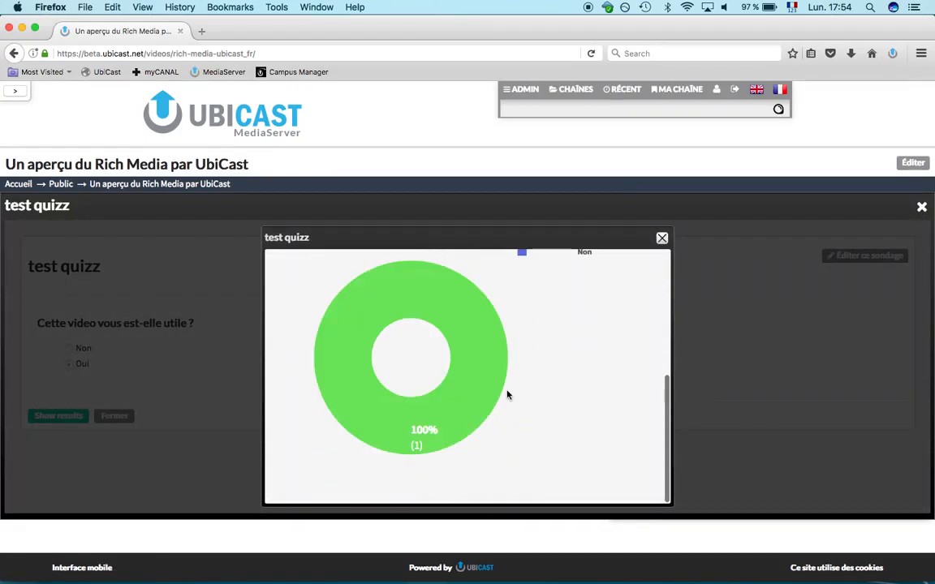
Step: Finish reviewing the "test quizz" results, close the activity to return to the video, and pause playback
{"action": "scroll", "coordinate": [627, 403], "scroll_direction": "up", "scroll_amount": 3}
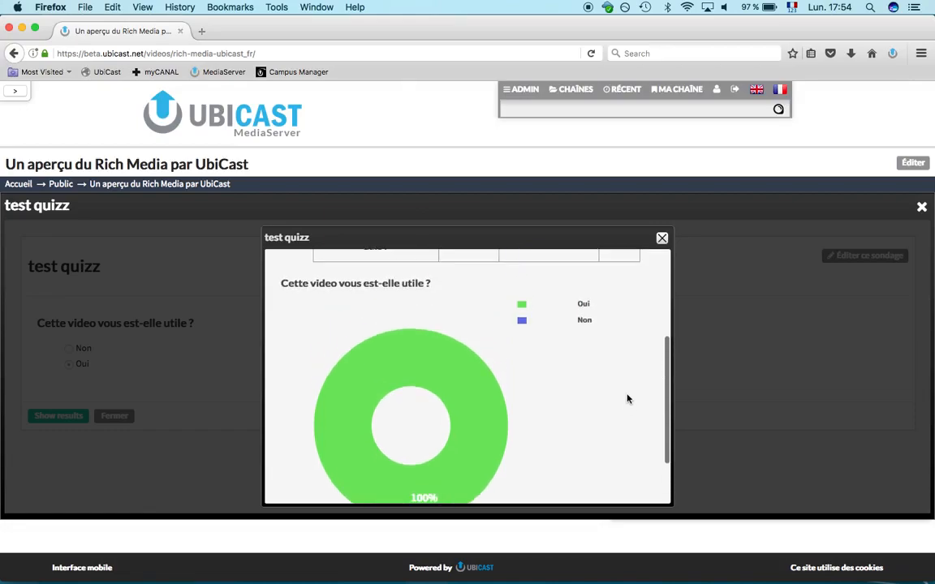
{"action": "left_click", "coordinate": [922, 207]}
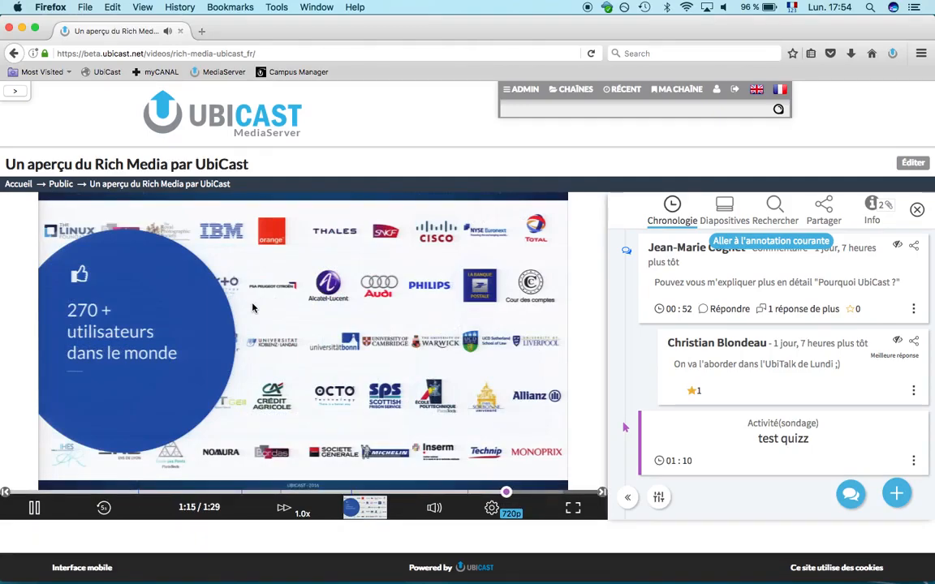
{"action": "left_click", "coordinate": [253, 308]}
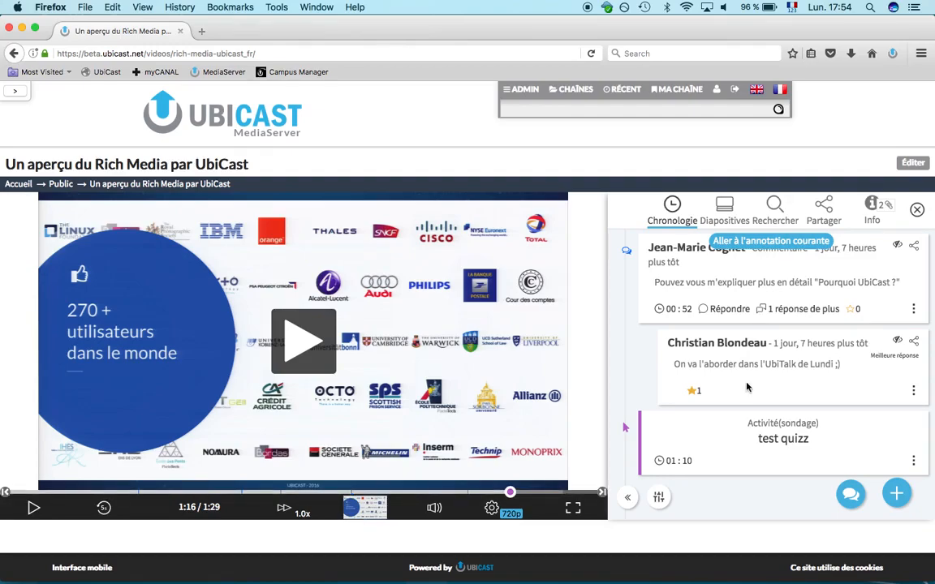
Step: Show all replies to the comment at 00:52, review them, and jump the video to that comment's time
{"action": "scroll", "coordinate": [659, 307], "scroll_direction": "up", "scroll_amount": 2}
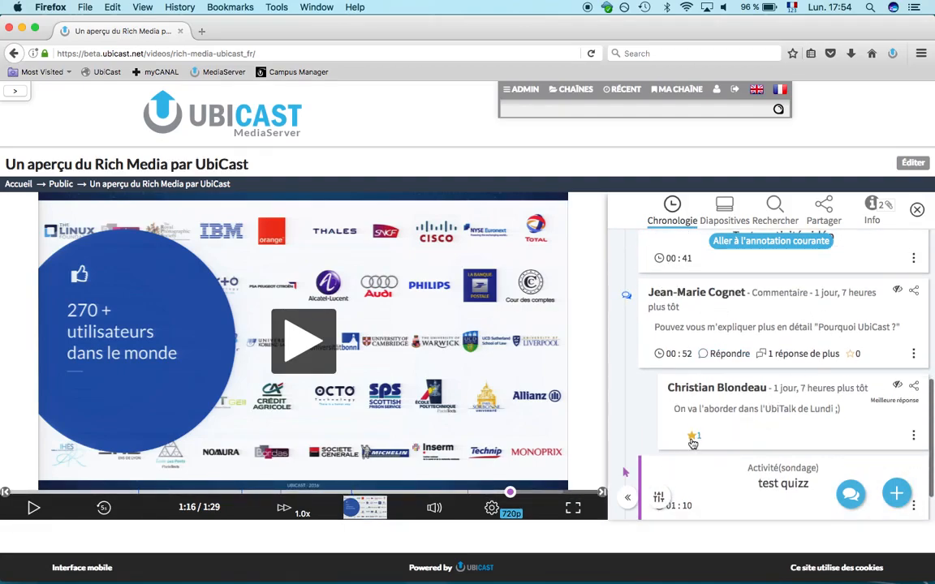
{"action": "left_click", "coordinate": [795, 354]}
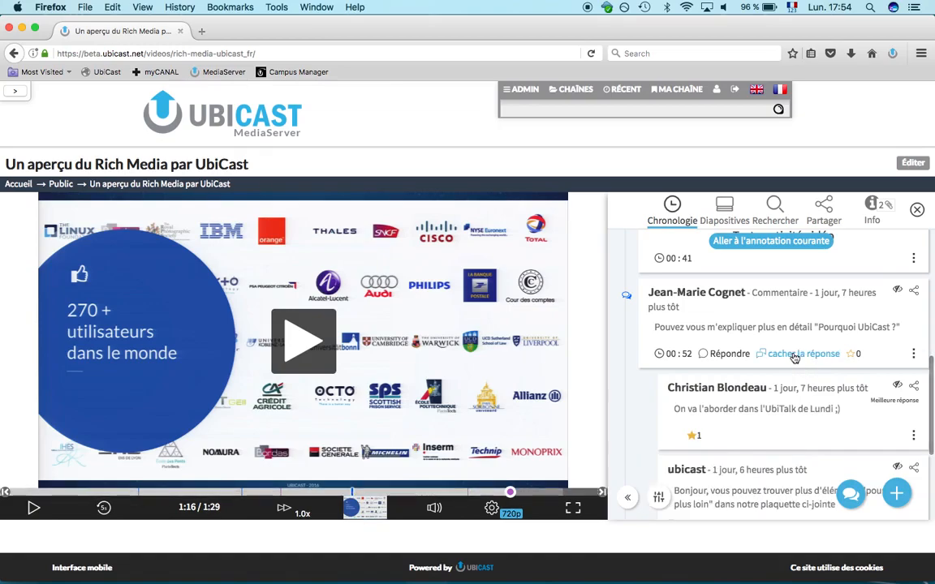
{"action": "scroll", "coordinate": [794, 358], "scroll_direction": "down", "scroll_amount": 2}
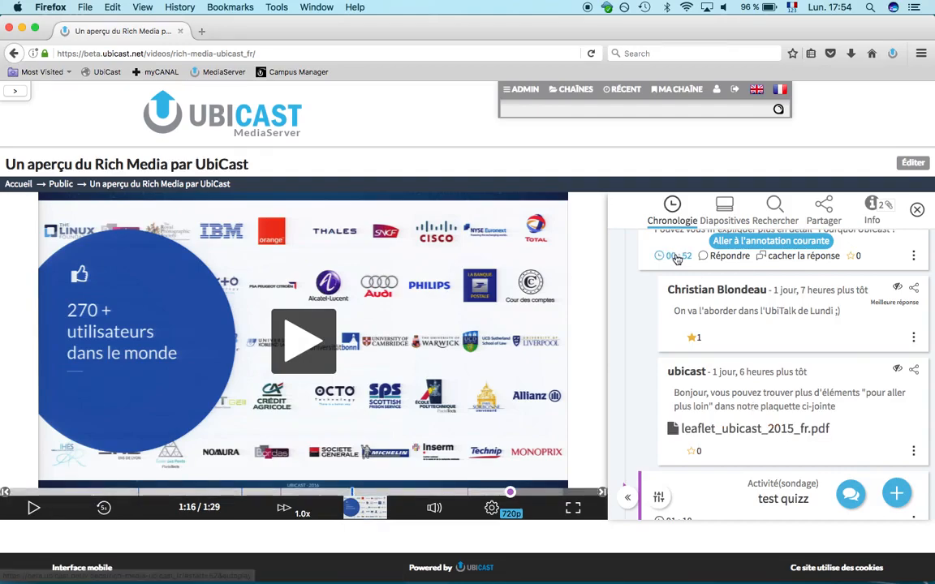
{"action": "left_click", "coordinate": [675, 255]}
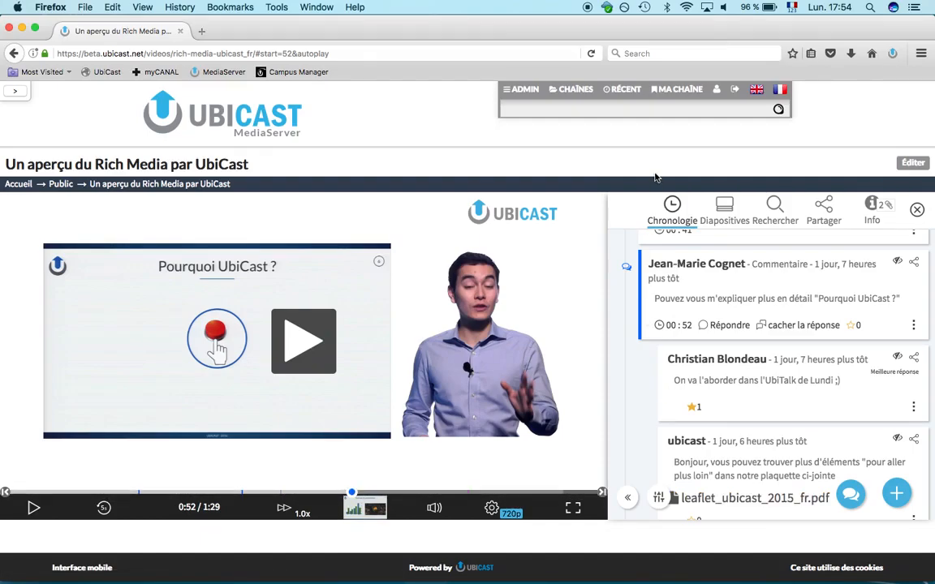
Step: Start adding a video to the personal channel by capturing the screen or webcam
{"action": "left_click", "coordinate": [676, 91]}
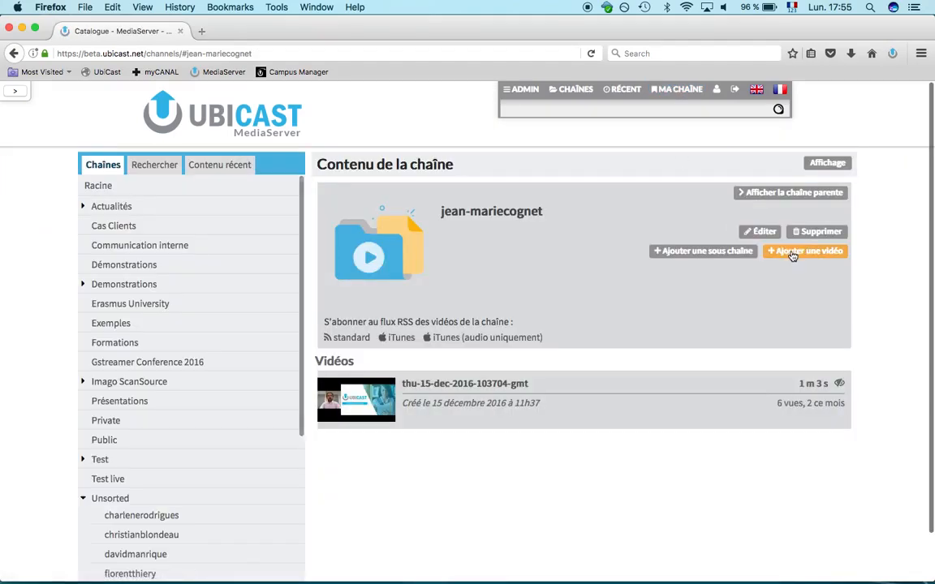
{"action": "left_click", "coordinate": [792, 253]}
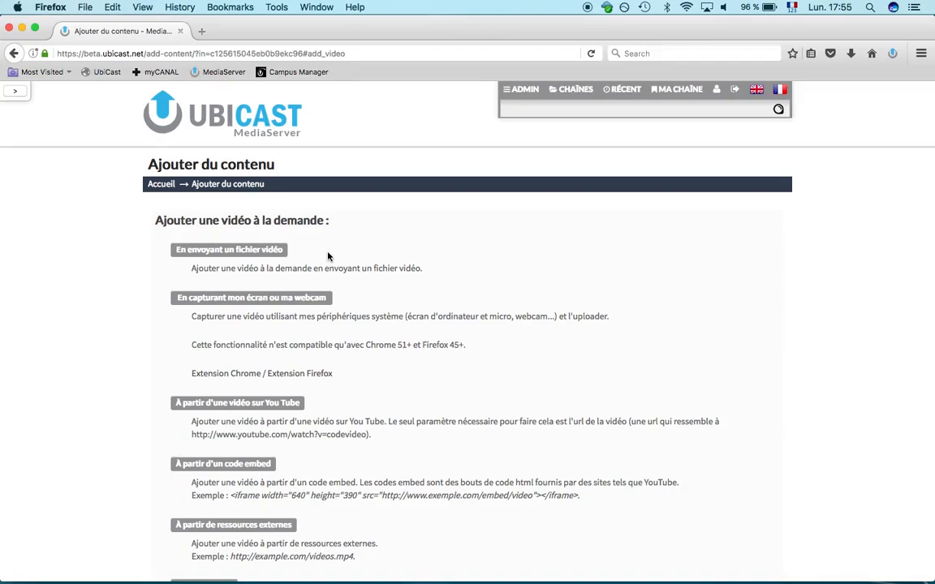
{"action": "left_click", "coordinate": [293, 301]}
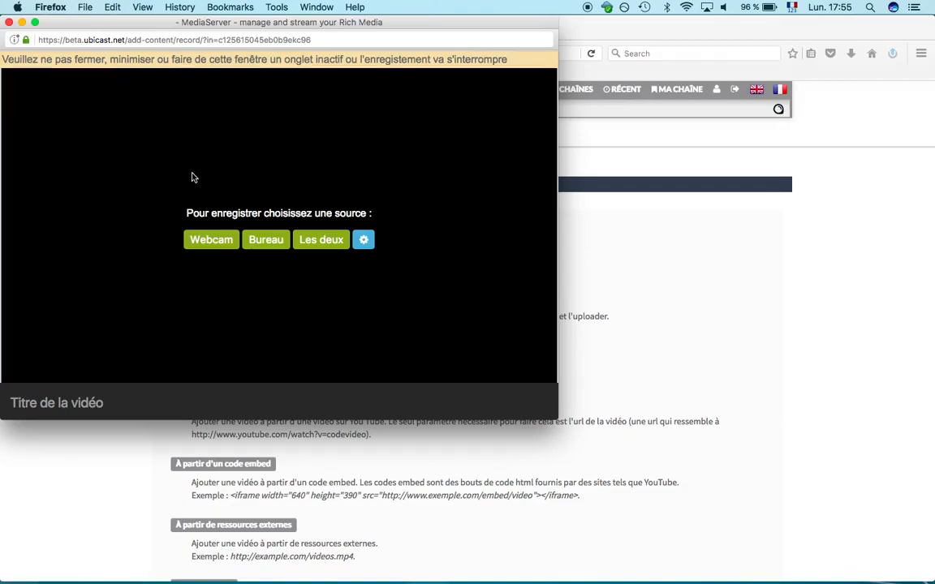
Step: Set both webcam and desktop as recording sources, sharing the entire screen, the FaceTime HD Camera and the default built-in microphone
{"action": "left_click", "coordinate": [322, 240]}
{"action": "left_click", "coordinate": [240, 109]}
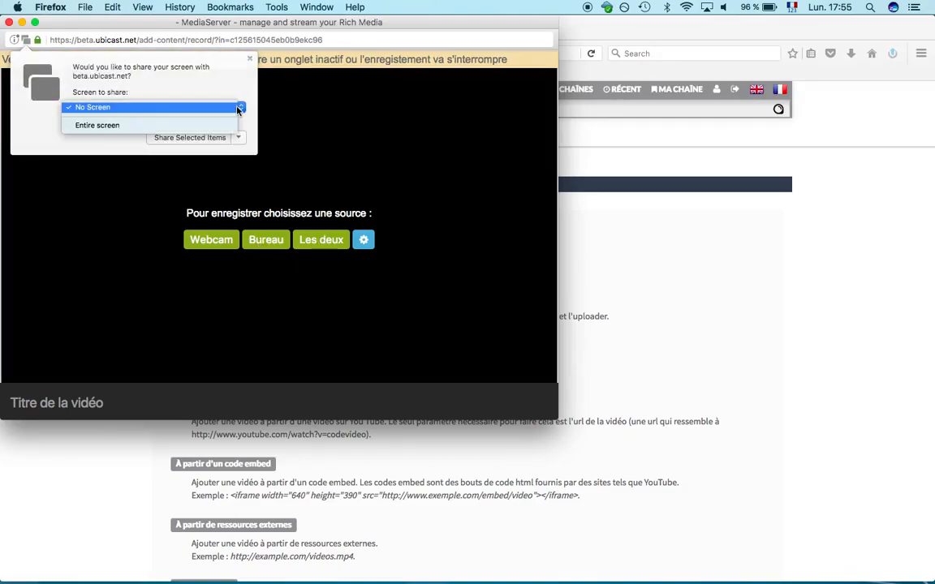
{"action": "left_click", "coordinate": [227, 126]}
{"action": "left_click", "coordinate": [207, 150]}
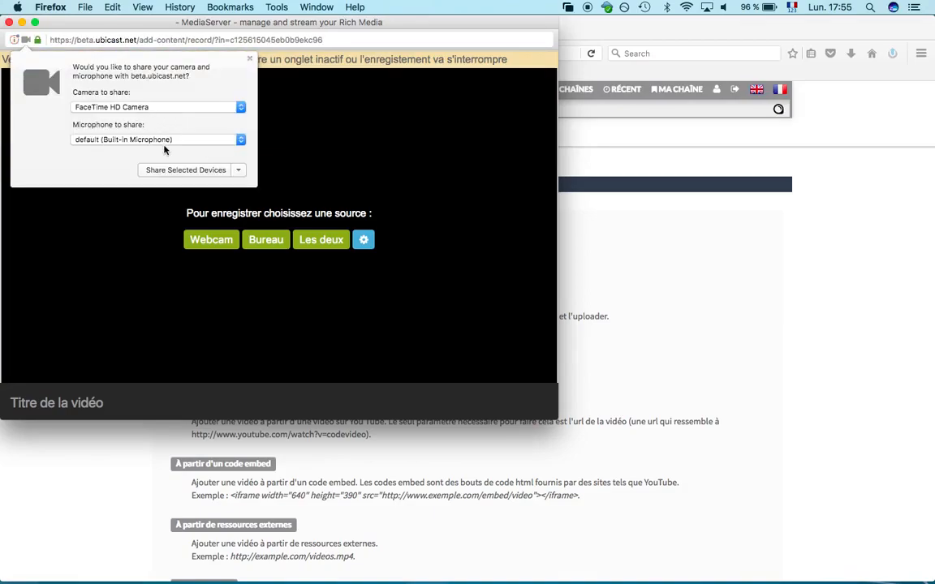
{"action": "left_click", "coordinate": [200, 172]}
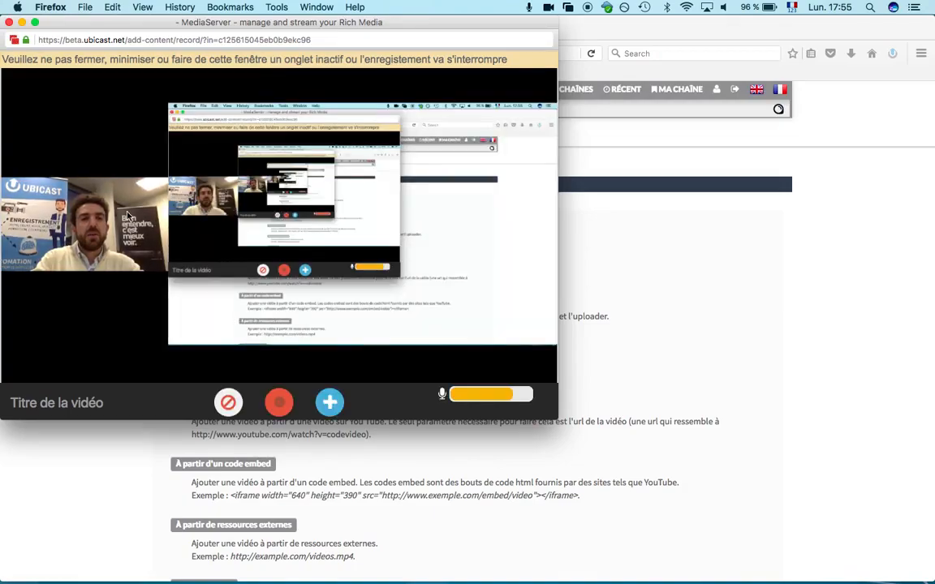
Step: Select the webcam and desktop images in turn in the recording preview to show that they can be adjusted
{"action": "left_click", "coordinate": [88, 196]}
{"action": "left_click", "coordinate": [274, 207]}
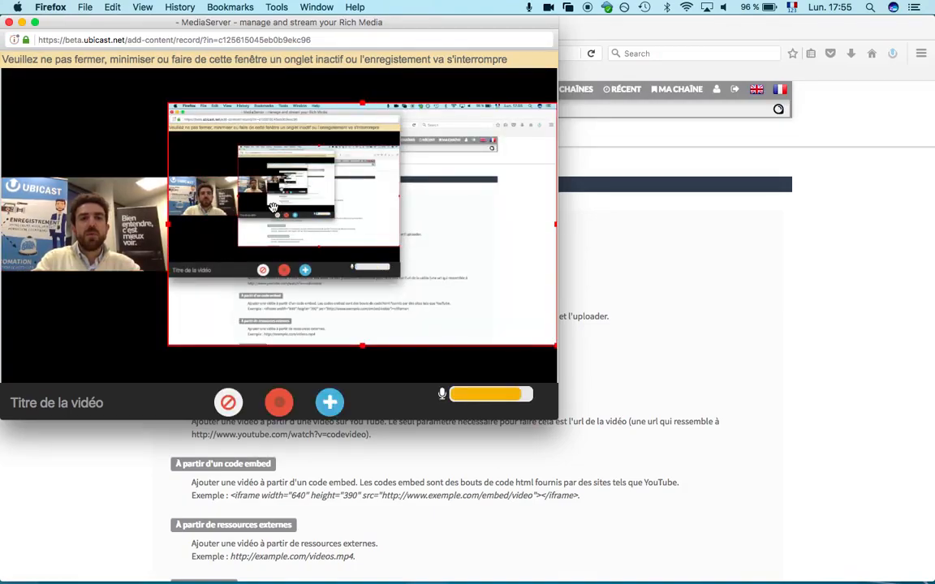
{"action": "left_click", "coordinate": [127, 223]}
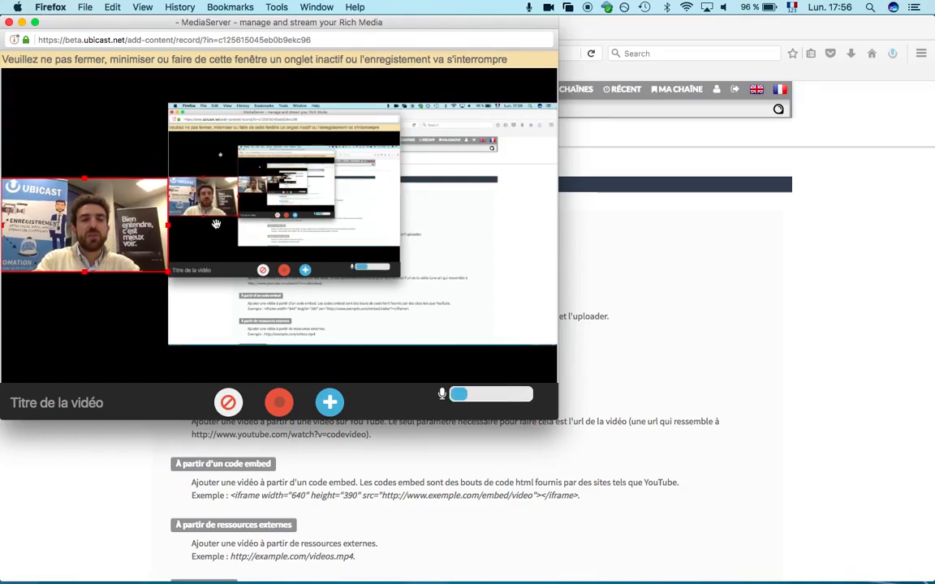
Step: Copy the image address of the UbiCast MediaServer logo from the main page and add it as an external resource
{"action": "left_click", "coordinate": [330, 401]}
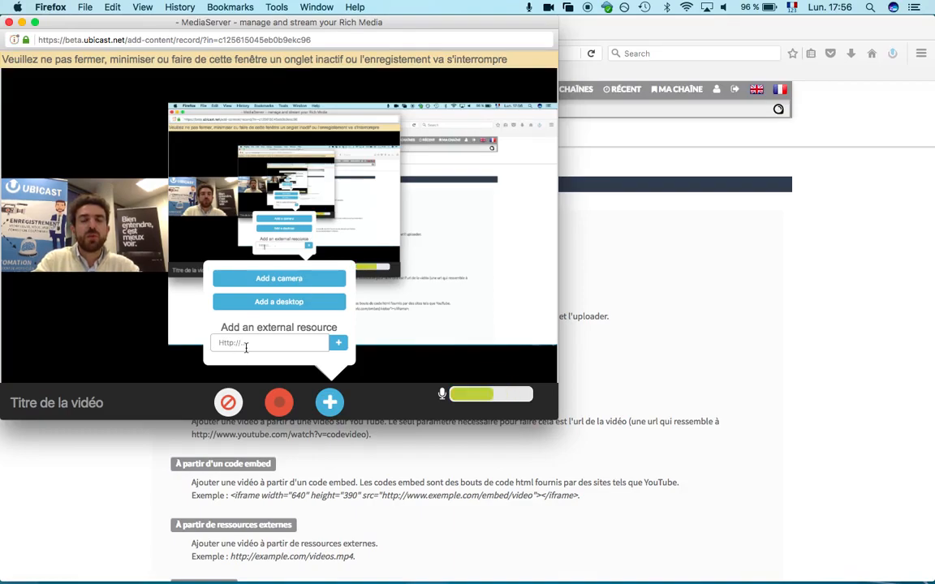
{"action": "left_click", "coordinate": [813, 246]}
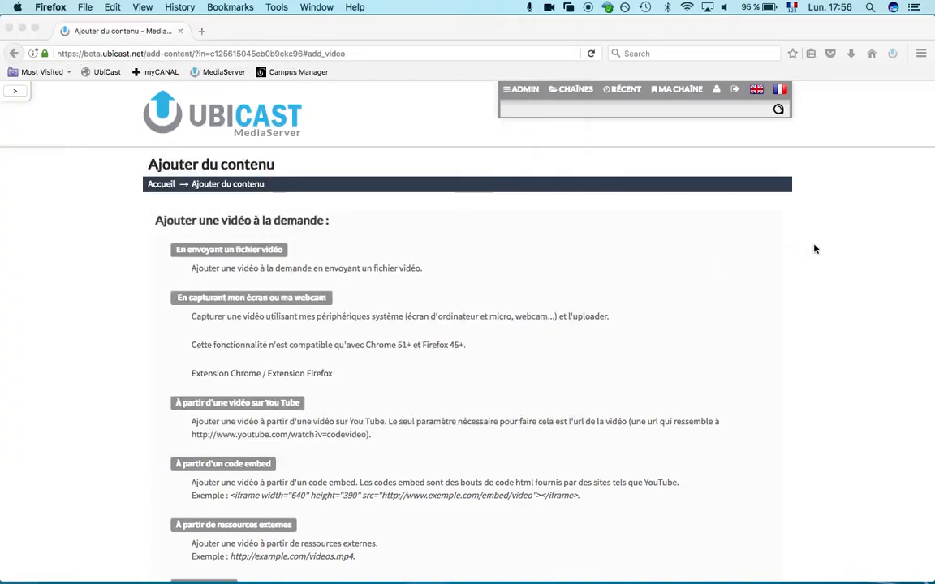
{"action": "right_click", "coordinate": [242, 123]}
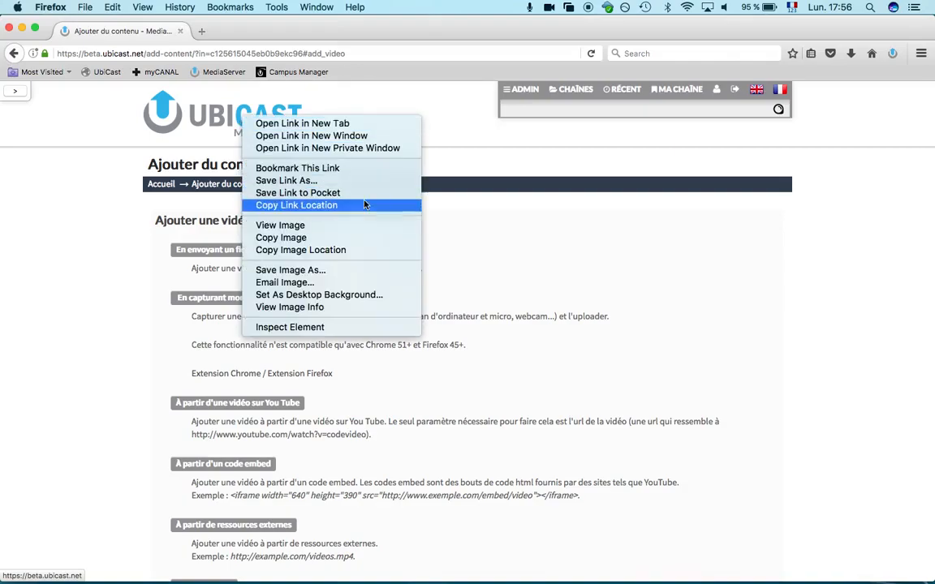
{"action": "left_click", "coordinate": [357, 249]}
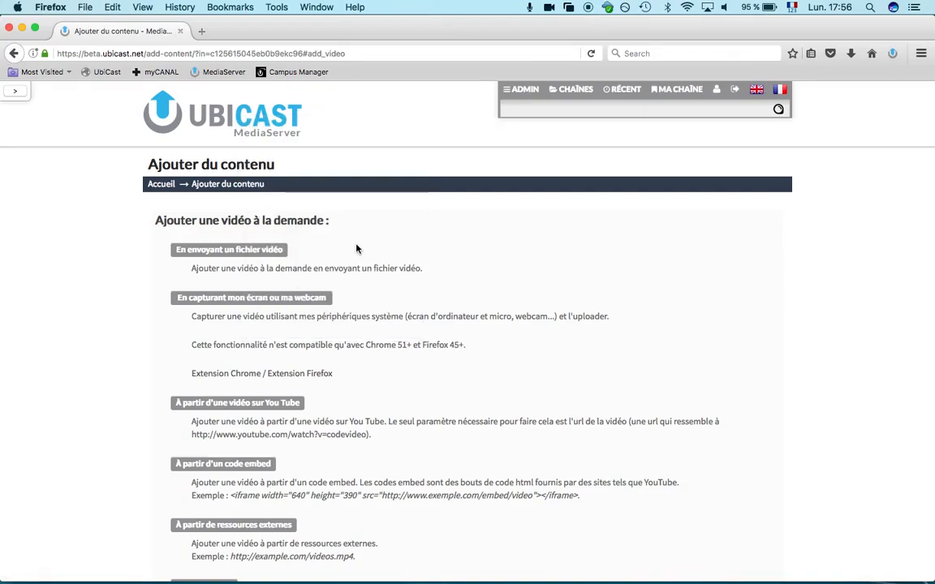
{"action": "key", "text": "ctrl+Up"}
{"action": "left_click", "coordinate": [265, 343]}
{"action": "key", "text": "super+v"}
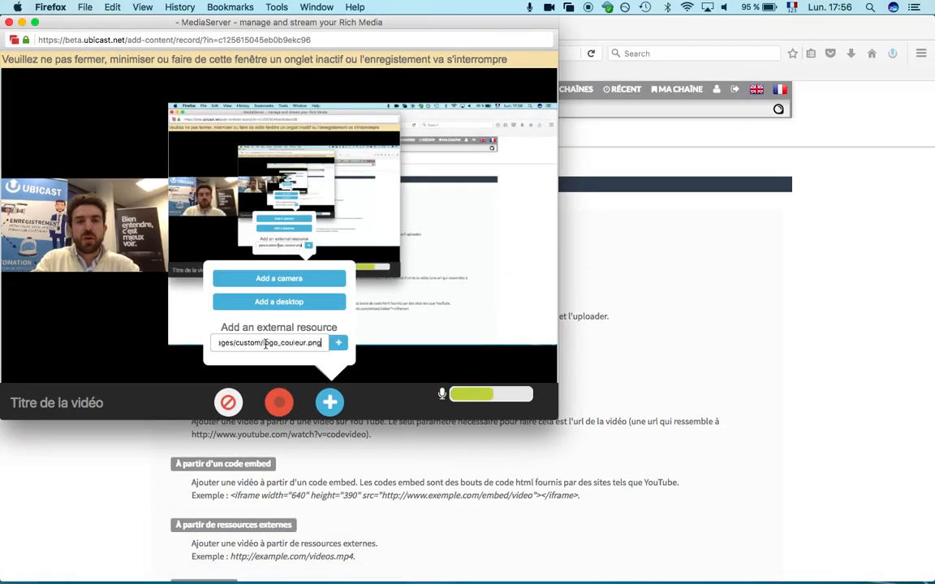
{"action": "left_click", "coordinate": [338, 342]}
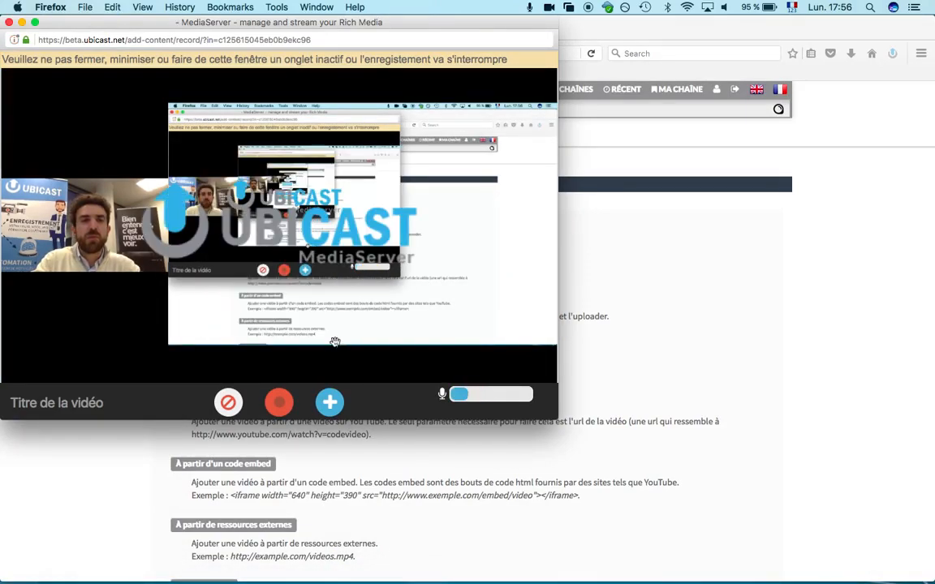
Step: Place the logo in the empty area above the webcam image, shrink it to about half its width, and deselect it
{"action": "left_click_drag", "start_coordinate": [116, 144], "coordinate": [114, 134]}
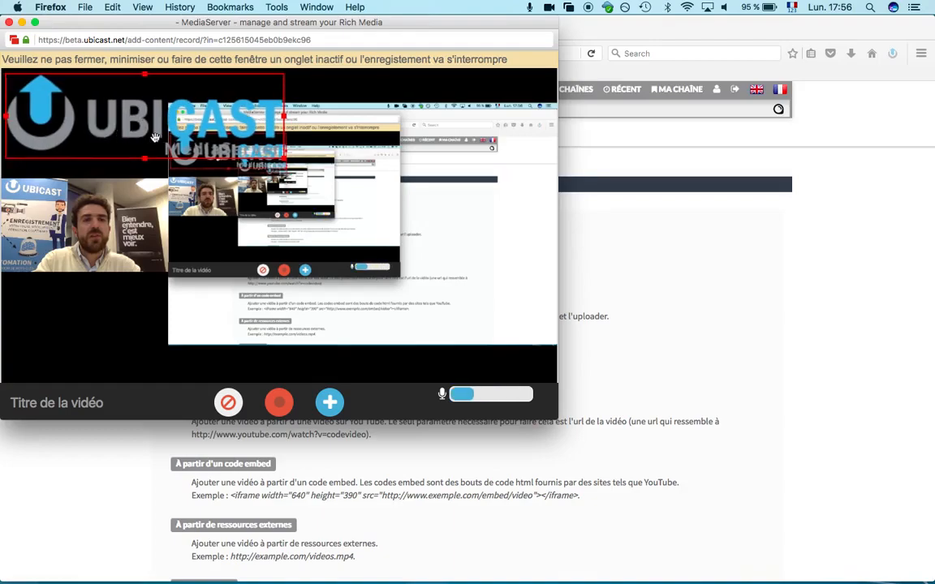
{"action": "left_click_drag", "start_coordinate": [283, 158], "coordinate": [142, 114]}
{"action": "left_click", "coordinate": [138, 162]}
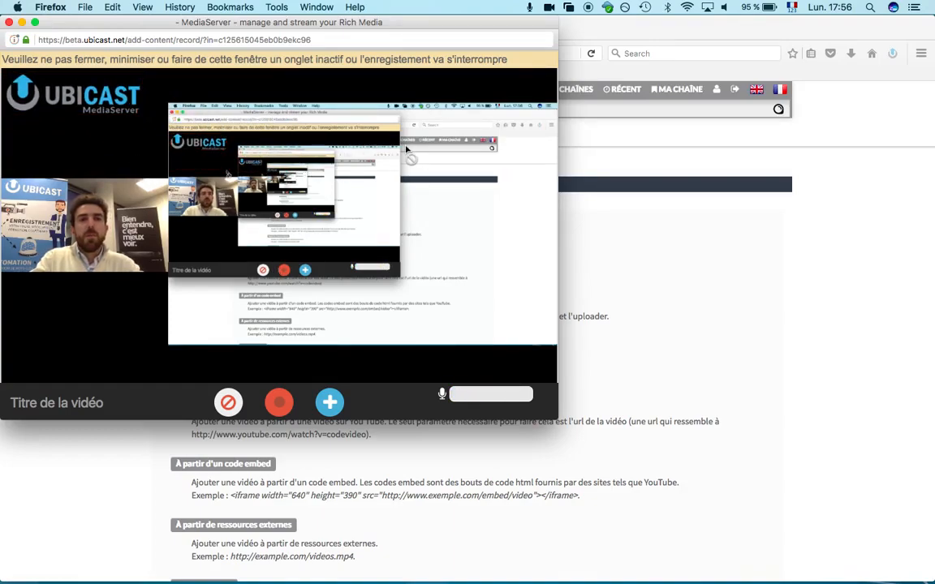
Step: Start the recording and switch to the "Presentation demo FR" presentation in Keynote
{"action": "left_click", "coordinate": [280, 403]}
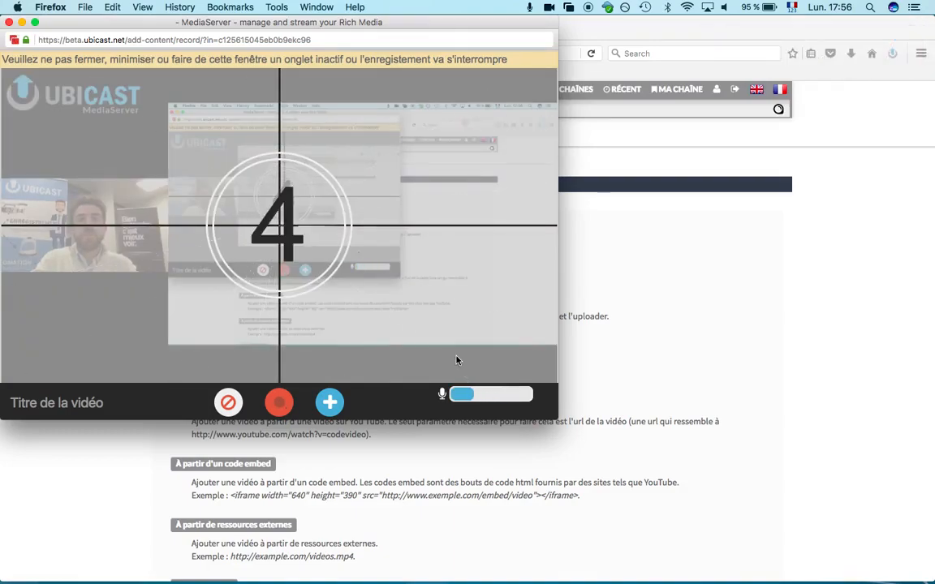
{"action": "key", "text": "super+Tab"}
{"action": "key", "text": "super+Tab"}
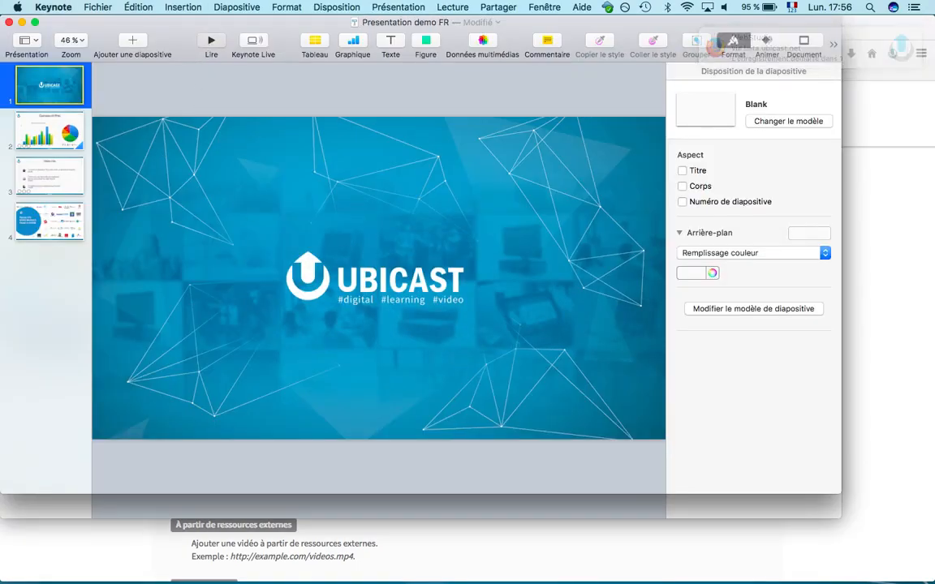
Step: Play the slideshow from the UbiCast title slide and advance past the "Quelques chiffres" slide
{"action": "left_click", "coordinate": [210, 40]}
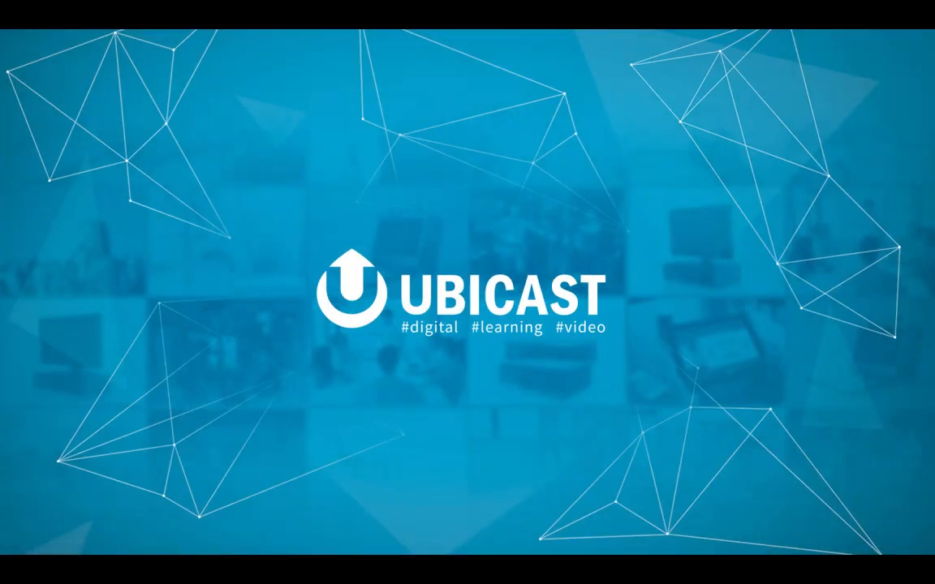
{"action": "key", "text": "Right"}
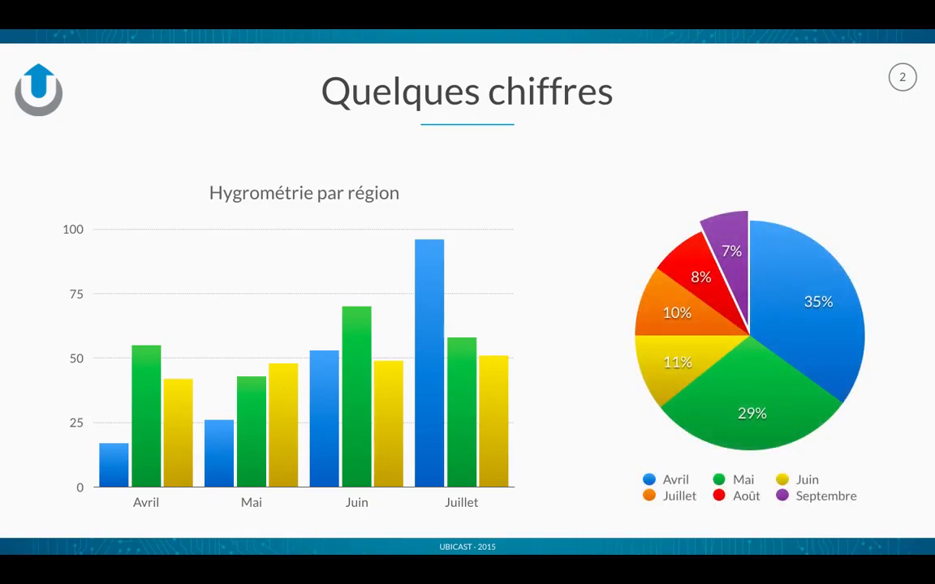
{"action": "key", "text": "Right"}
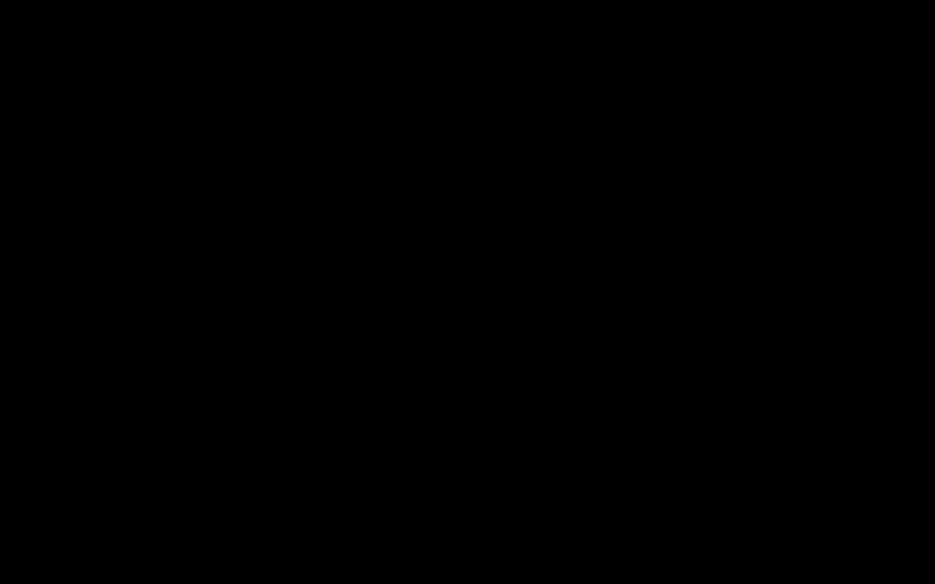
Step: Return to the recorder window in Firefox and stop the recording
{"action": "key", "text": "super+Tab"}
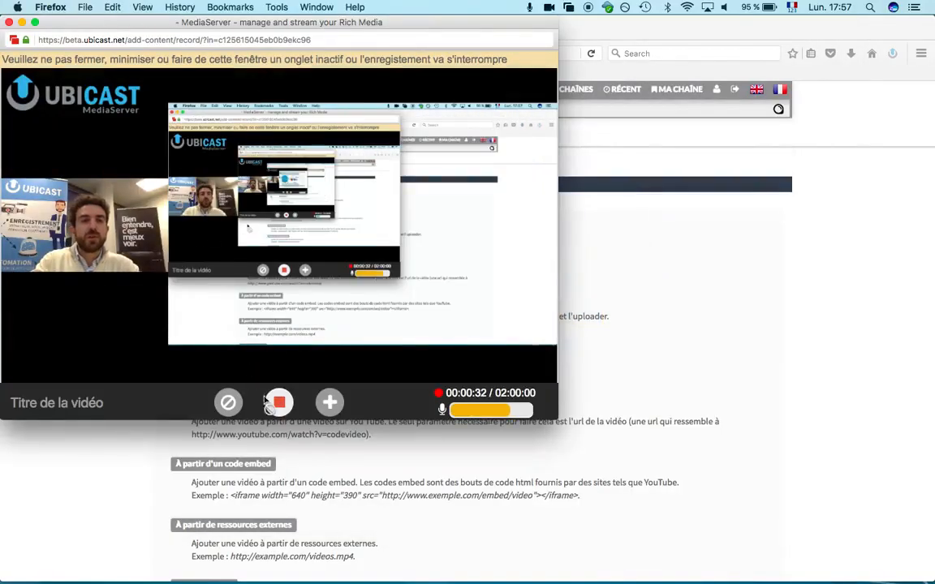
{"action": "left_click", "coordinate": [279, 402]}
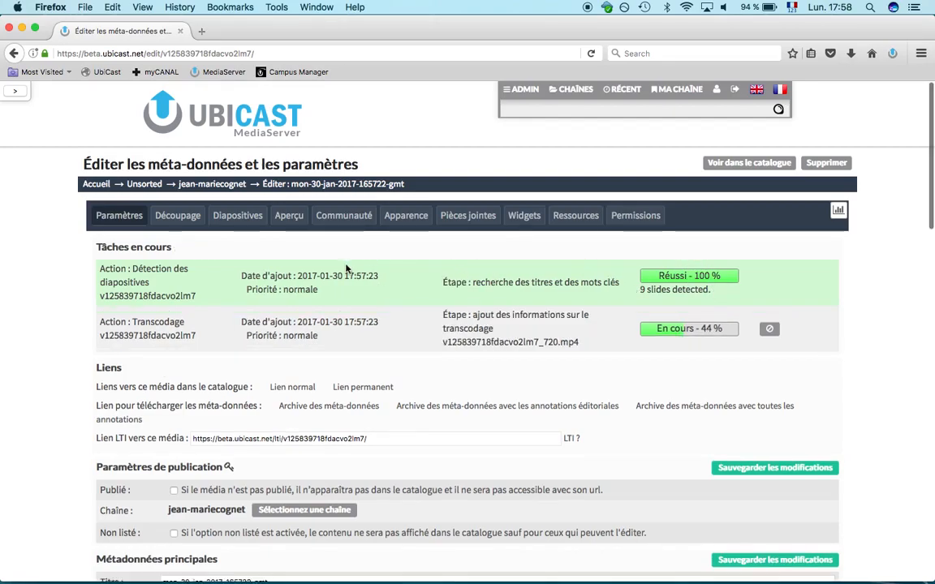
Step: Open the slides of the recorded video and examine the first two detected slides with their start times and keywords
{"action": "left_click", "coordinate": [243, 216]}
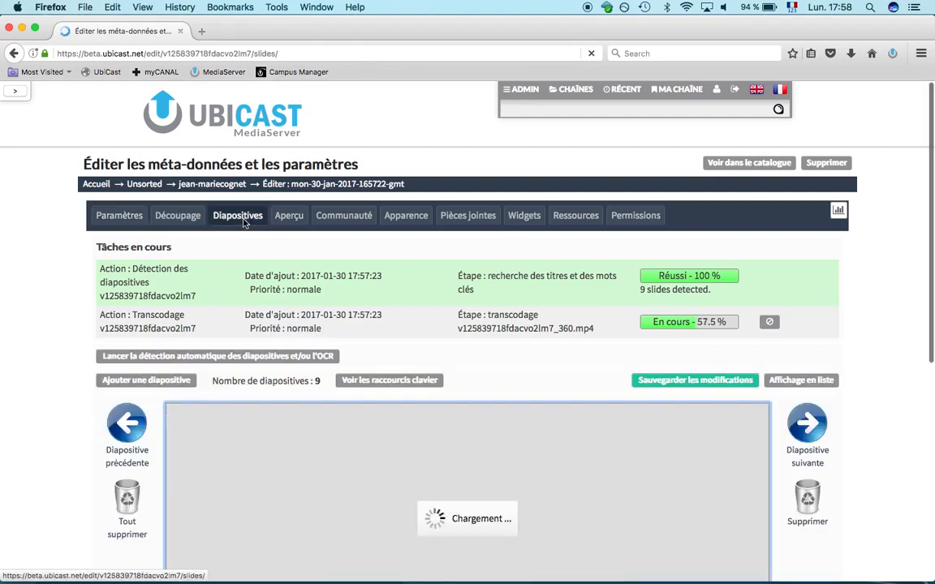
{"action": "scroll", "coordinate": [787, 300], "scroll_direction": "down", "scroll_amount": 3}
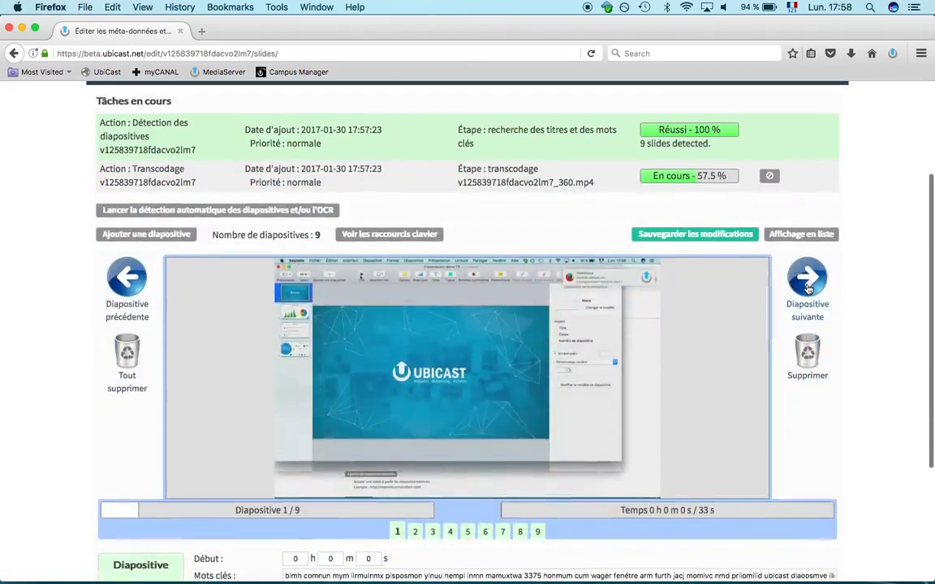
{"action": "scroll", "coordinate": [807, 288], "scroll_direction": "down", "scroll_amount": 2}
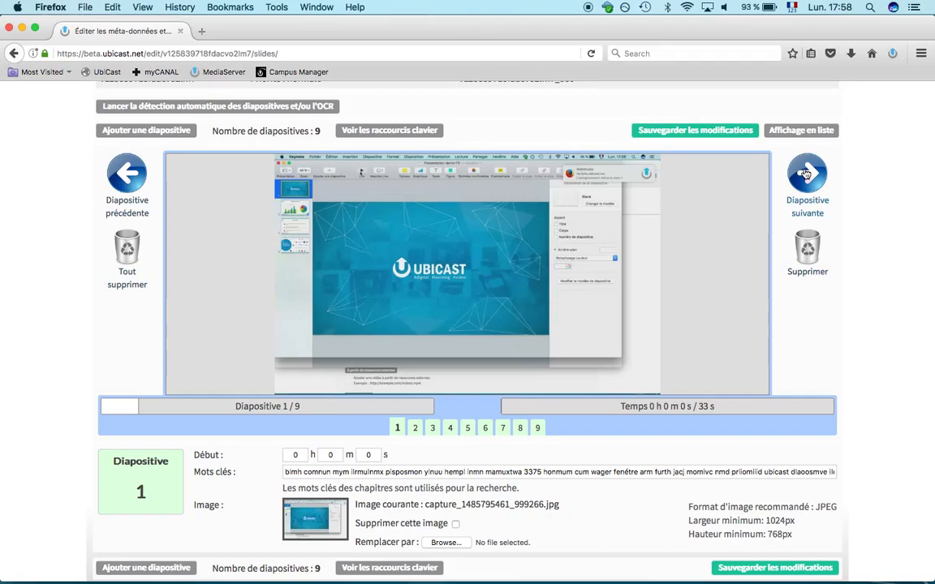
{"action": "left_click", "coordinate": [804, 173]}
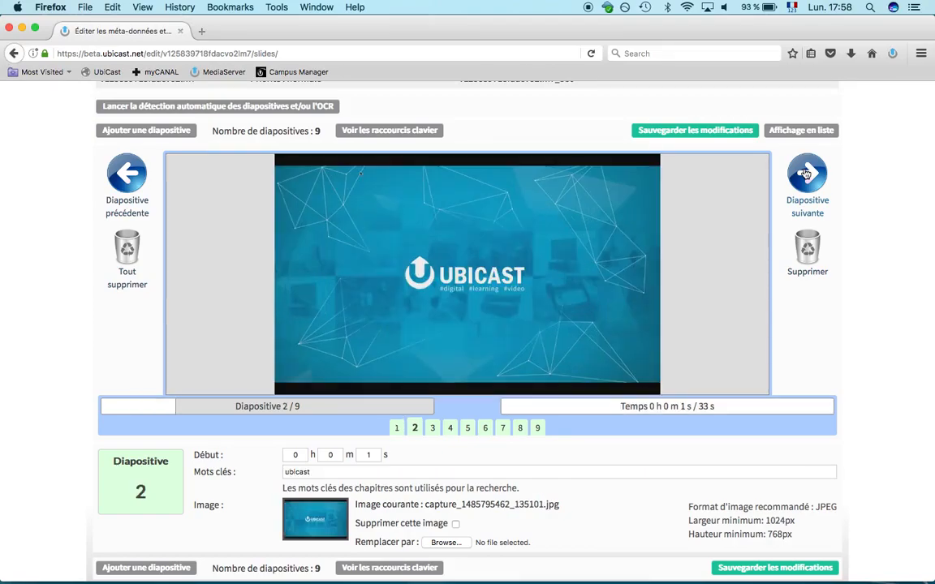
{"action": "scroll", "coordinate": [611, 279], "scroll_direction": "up", "scroll_amount": 1}
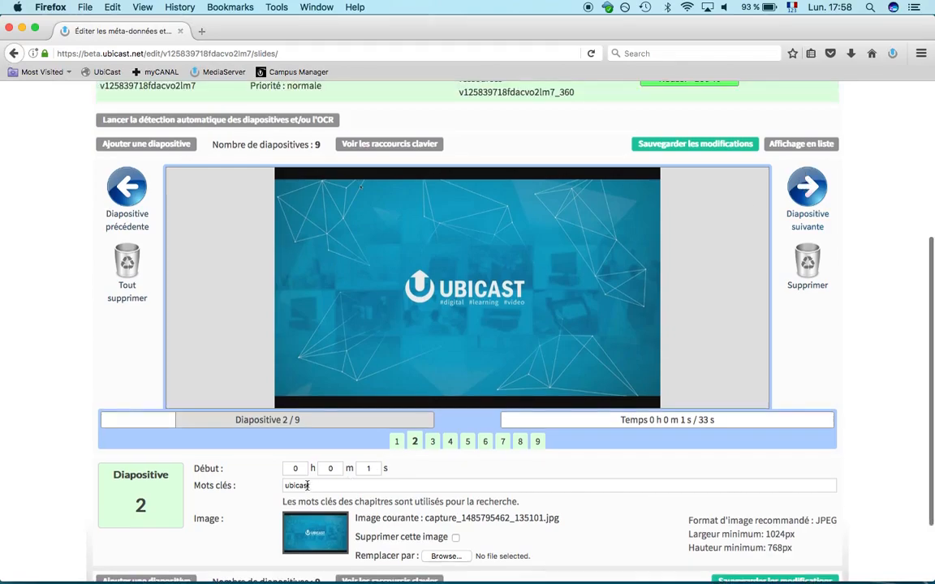
Step: Examine detected slides 3 to 6 one by one, with their start times and keywords
{"action": "left_click", "coordinate": [809, 185]}
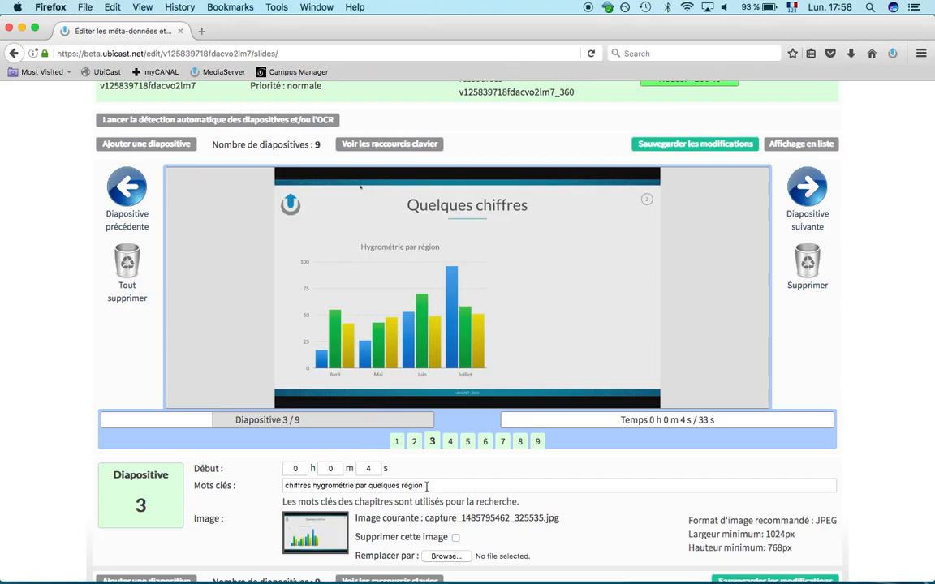
{"action": "left_click", "coordinate": [806, 188]}
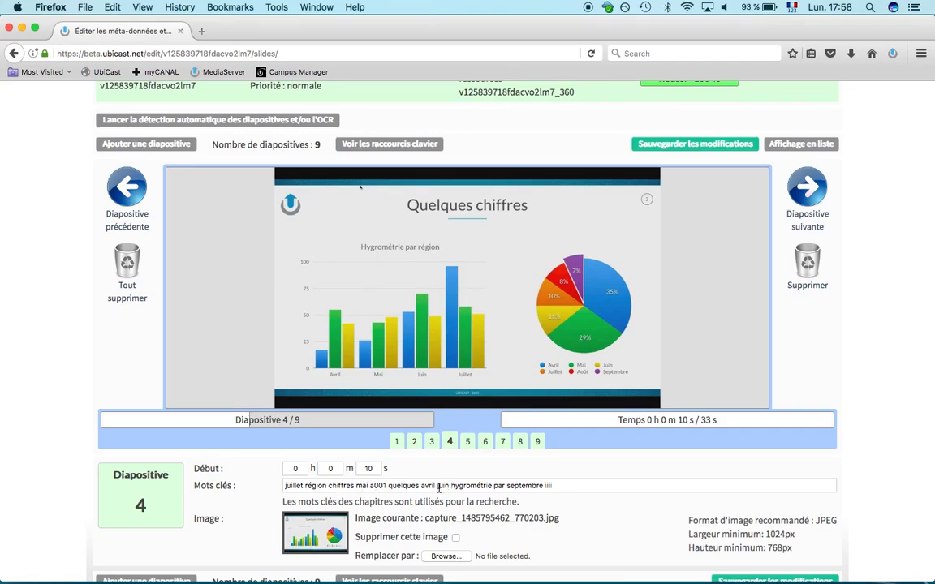
{"action": "left_click", "coordinate": [807, 191]}
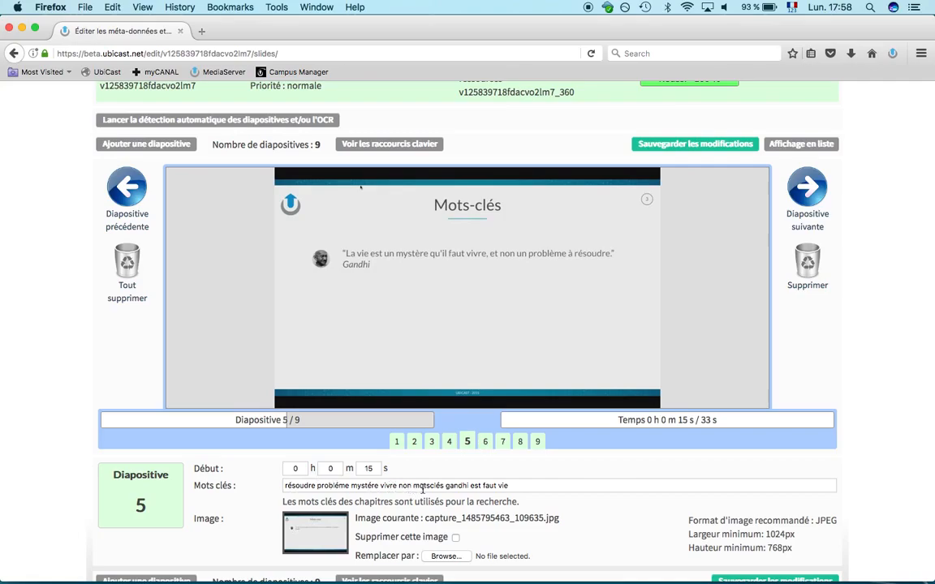
{"action": "left_click", "coordinate": [809, 188]}
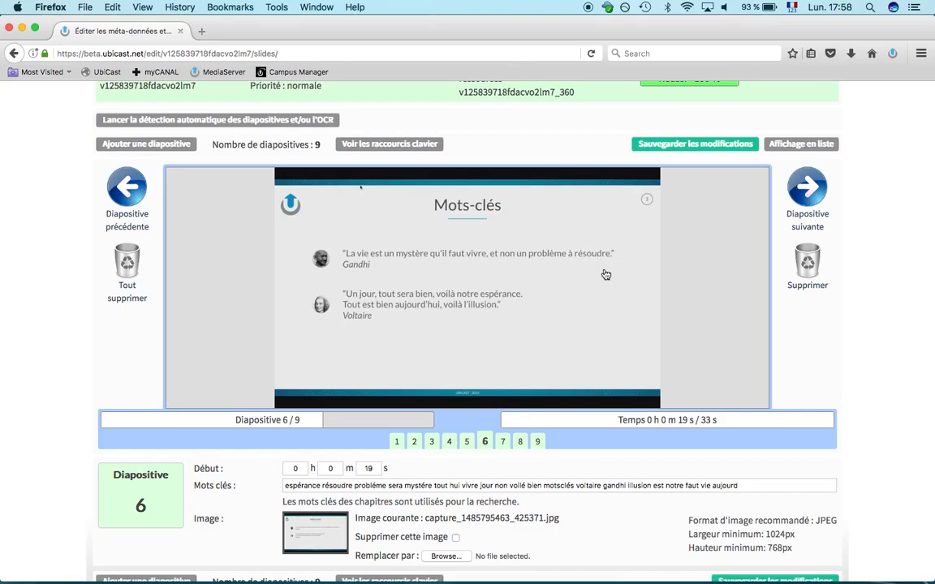
{"action": "double_click", "coordinate": [372, 469]}
Step: Open the preview of the recorded video and start playing it
{"action": "scroll", "coordinate": [391, 362], "scroll_direction": "up", "scroll_amount": 5}
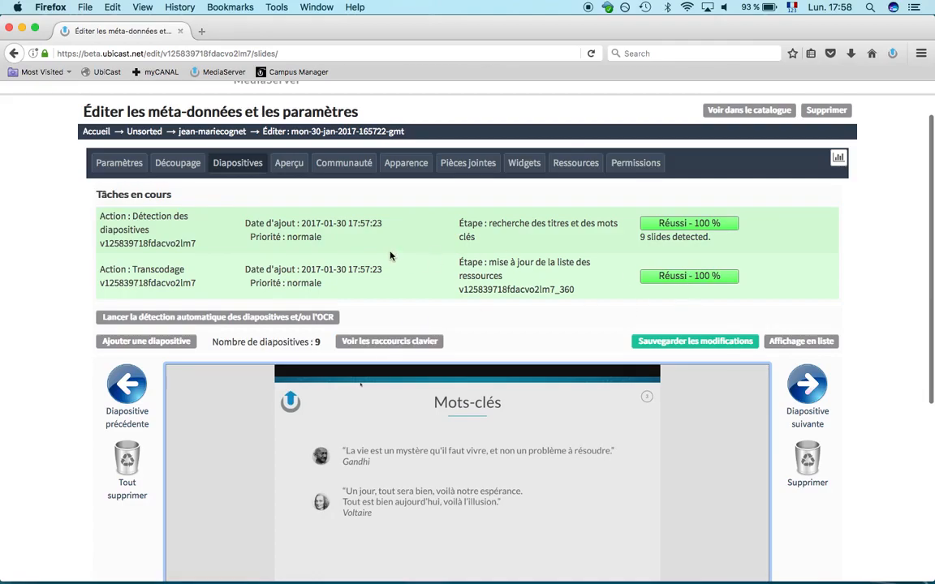
{"action": "left_click", "coordinate": [290, 163]}
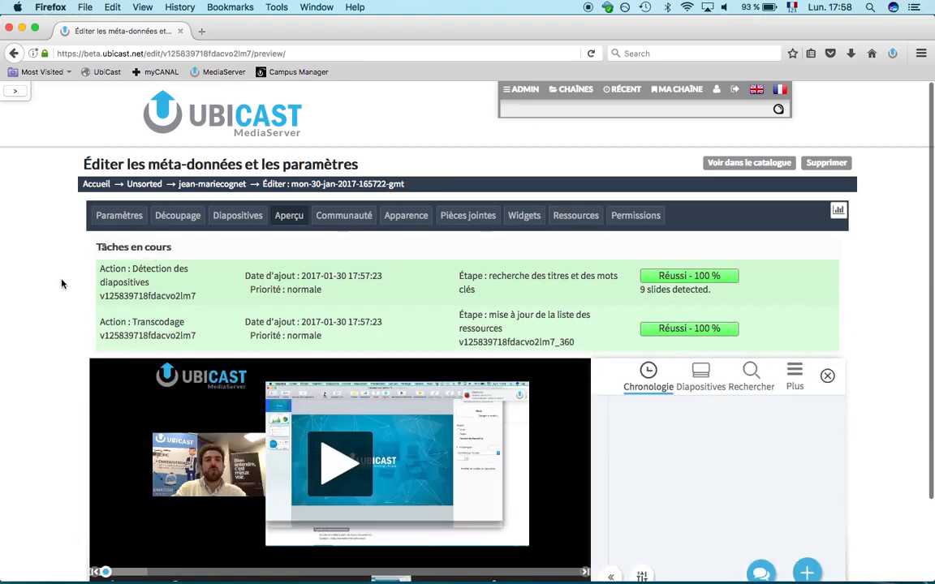
{"action": "scroll", "coordinate": [61, 284], "scroll_direction": "down", "scroll_amount": 2}
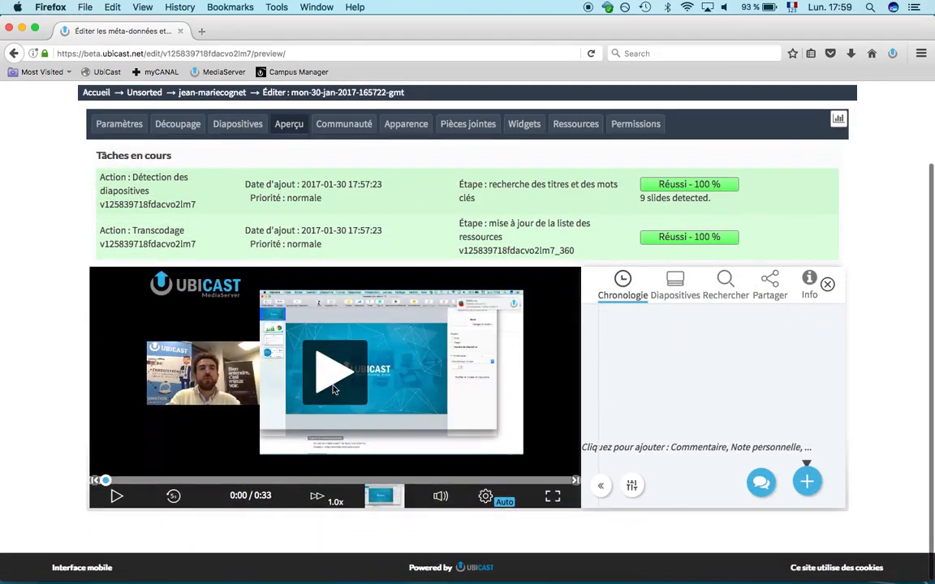
{"action": "left_click", "coordinate": [299, 346]}
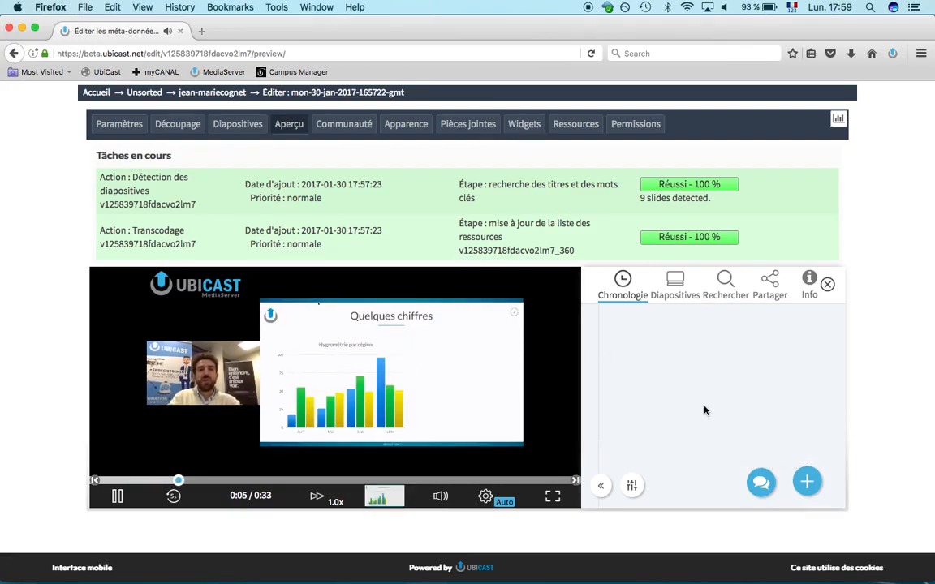
Step: Examine the annotation types and the content types that can be added to the video timeline, closing each list without adding anything
{"action": "left_click", "coordinate": [761, 486]}
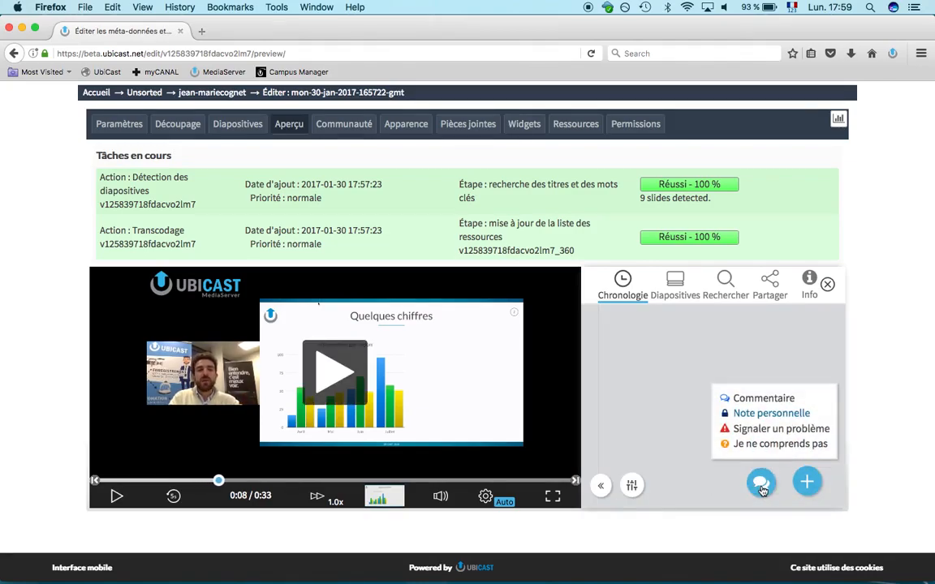
{"action": "left_click", "coordinate": [761, 485]}
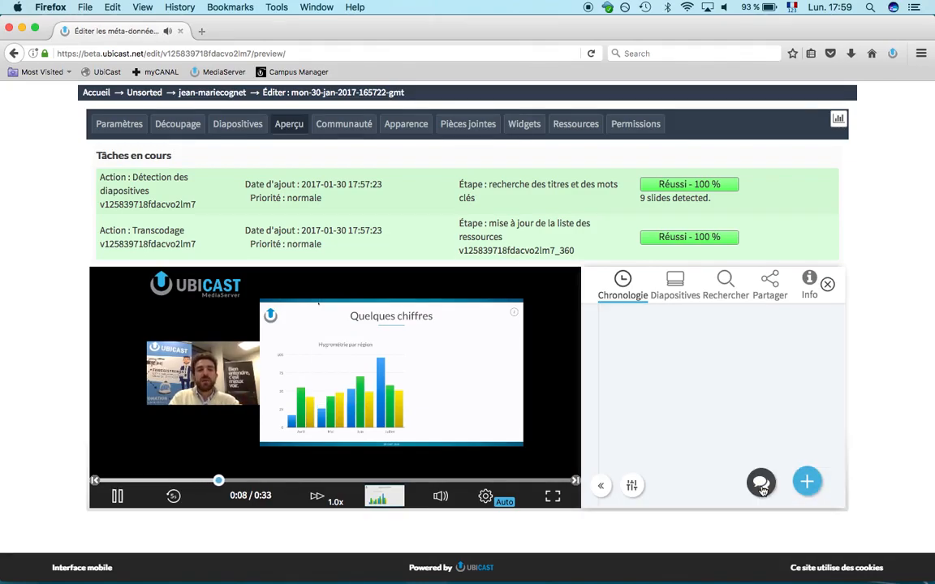
{"action": "left_click", "coordinate": [806, 482]}
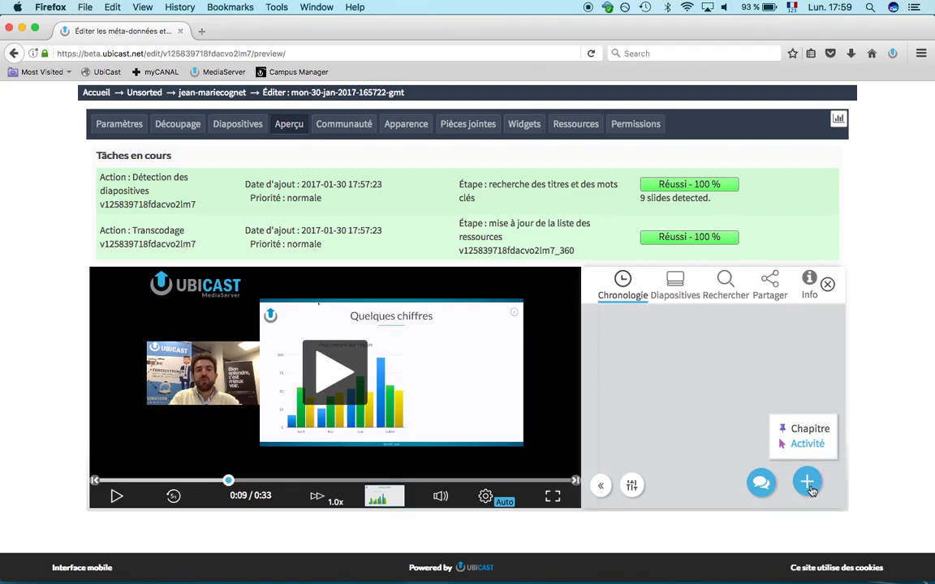
{"action": "left_click", "coordinate": [808, 485]}
Step: Show the video's slide thumbnails, preview several enlarged, and jump playback to the "Quelques chiffres" slide at 00:04
{"action": "left_click", "coordinate": [674, 284]}
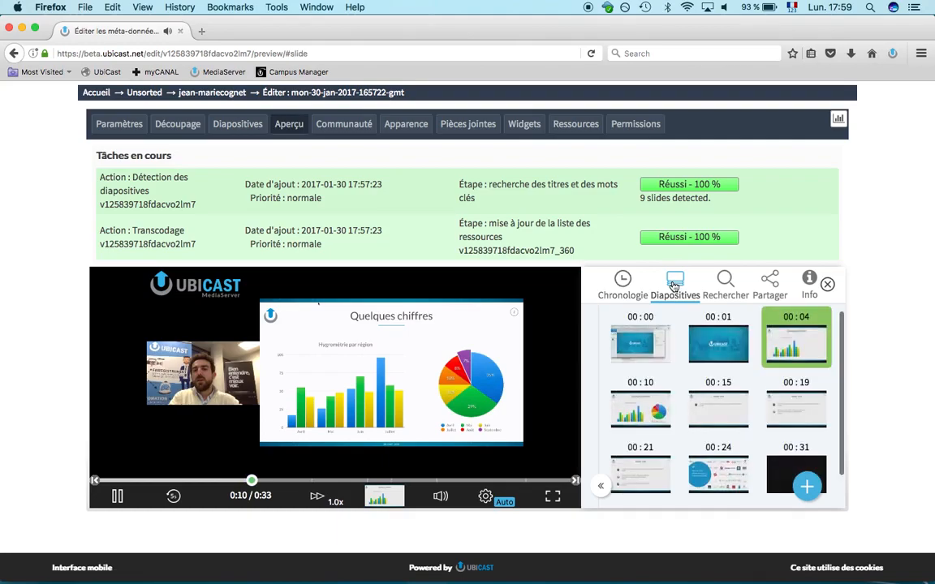
{"action": "mouse_move", "coordinate": [719, 324]}
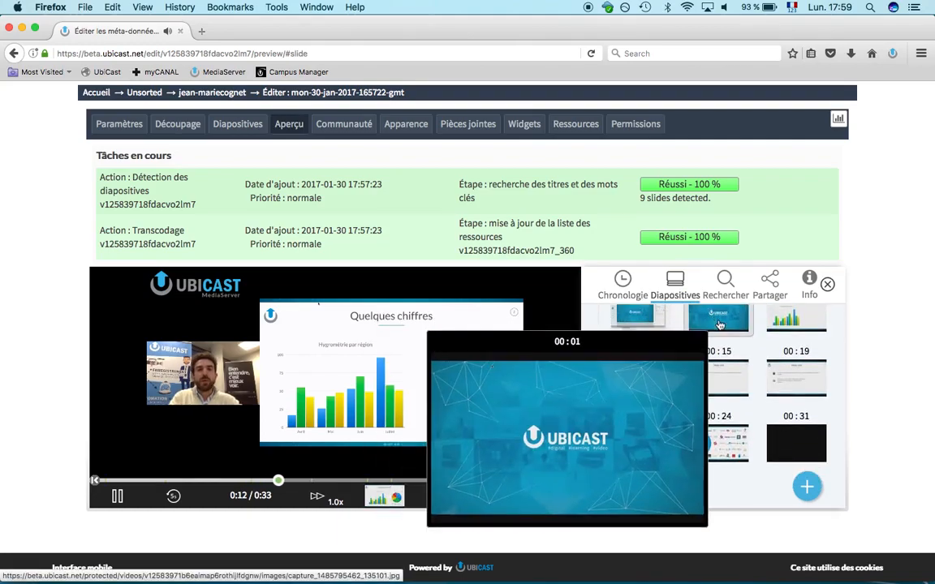
{"action": "mouse_move", "coordinate": [803, 320]}
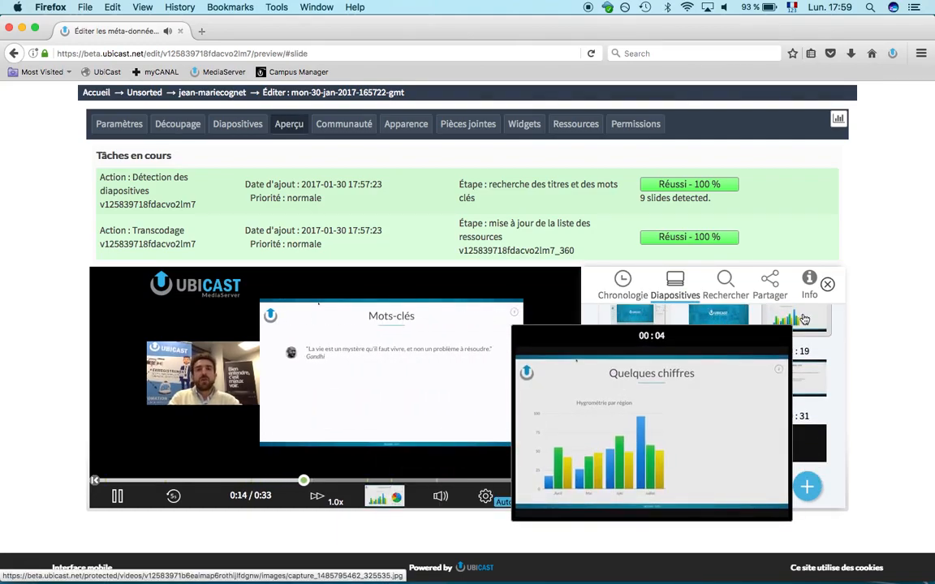
{"action": "mouse_move", "coordinate": [800, 388]}
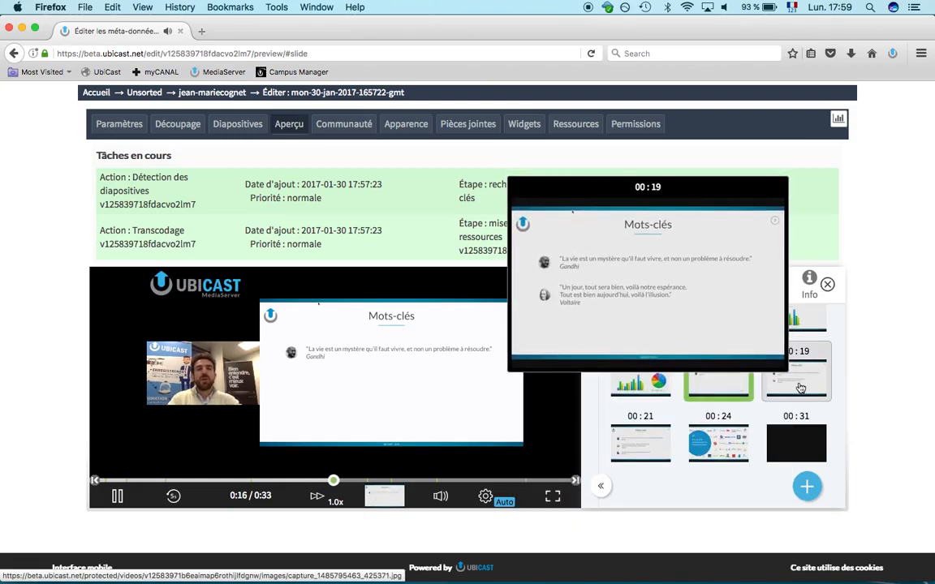
{"action": "mouse_move", "coordinate": [733, 395]}
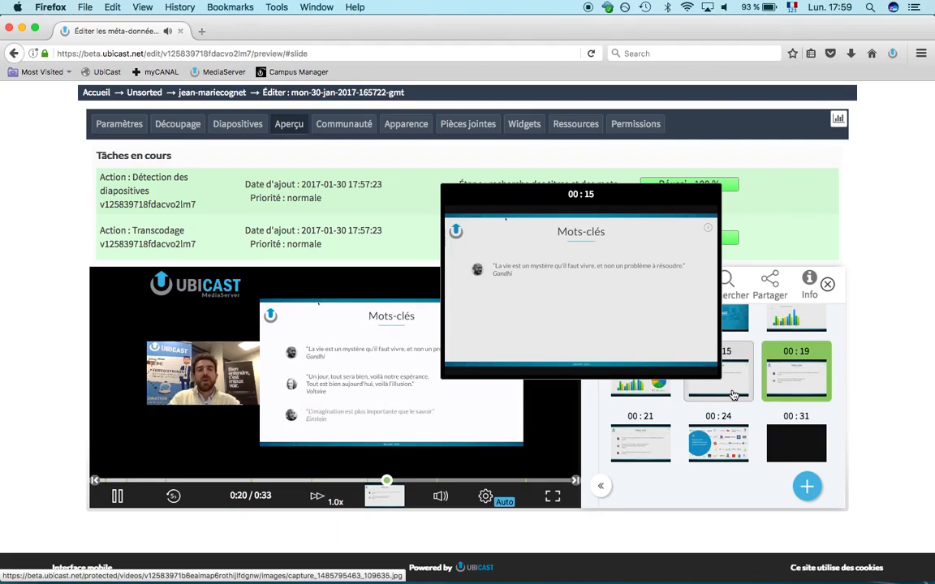
{"action": "scroll", "coordinate": [727, 390], "scroll_direction": "up", "scroll_amount": 1}
{"action": "mouse_move", "coordinate": [811, 365]}
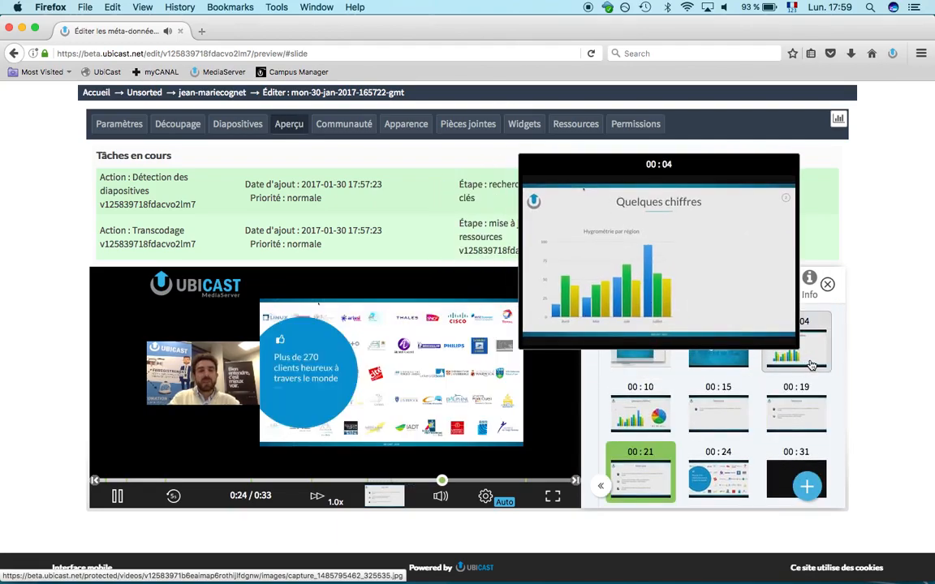
{"action": "left_click", "coordinate": [812, 365]}
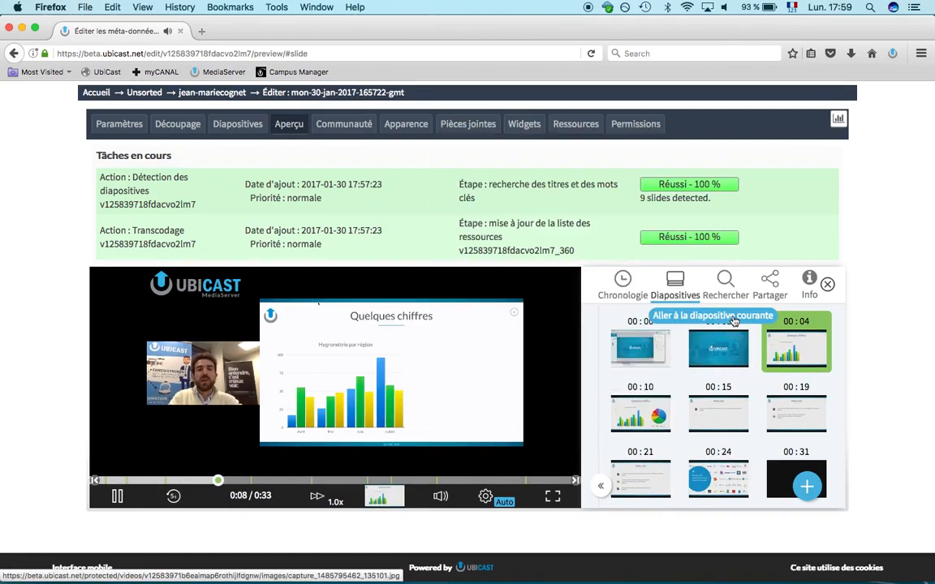
Step: Search within the video for "gandhi" with all content types included
{"action": "left_click", "coordinate": [725, 284]}
{"action": "left_click", "coordinate": [653, 341]}
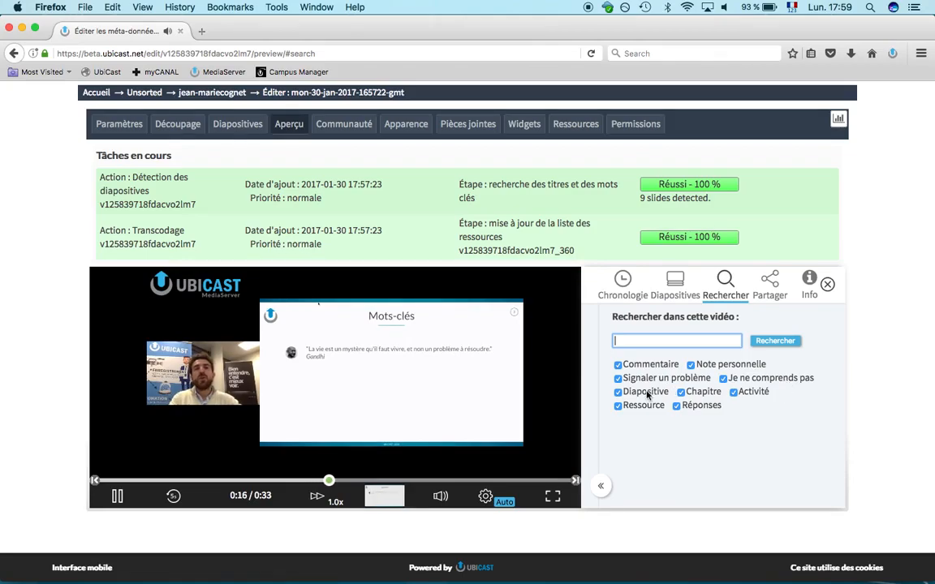
{"action": "type", "text": "aandhi"}
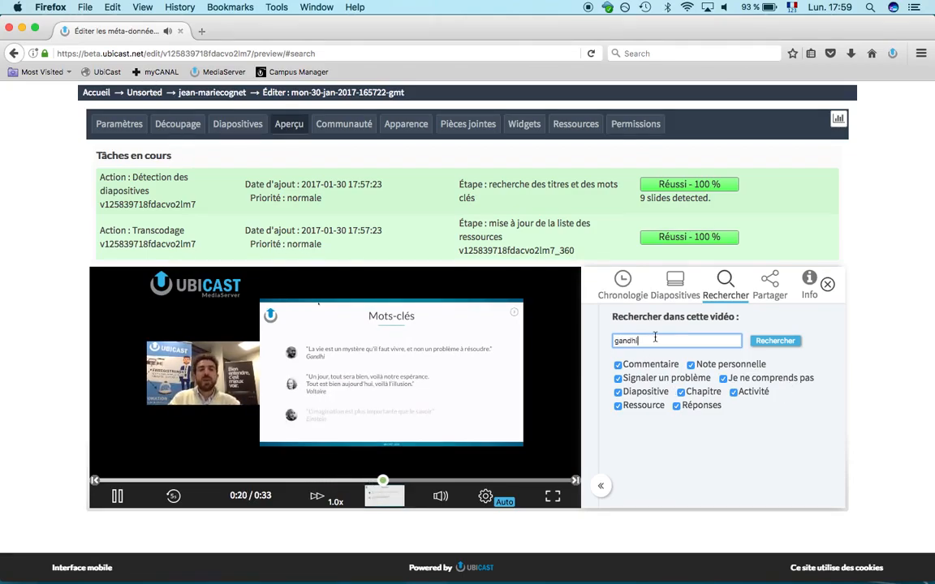
{"action": "left_click", "coordinate": [773, 344]}
Step: Look through the slides found for "gandhi" with their timestamps and pause the video
{"action": "scroll", "coordinate": [811, 379], "scroll_direction": "down", "scroll_amount": 5}
{"action": "scroll", "coordinate": [812, 379], "scroll_direction": "up", "scroll_amount": 5}
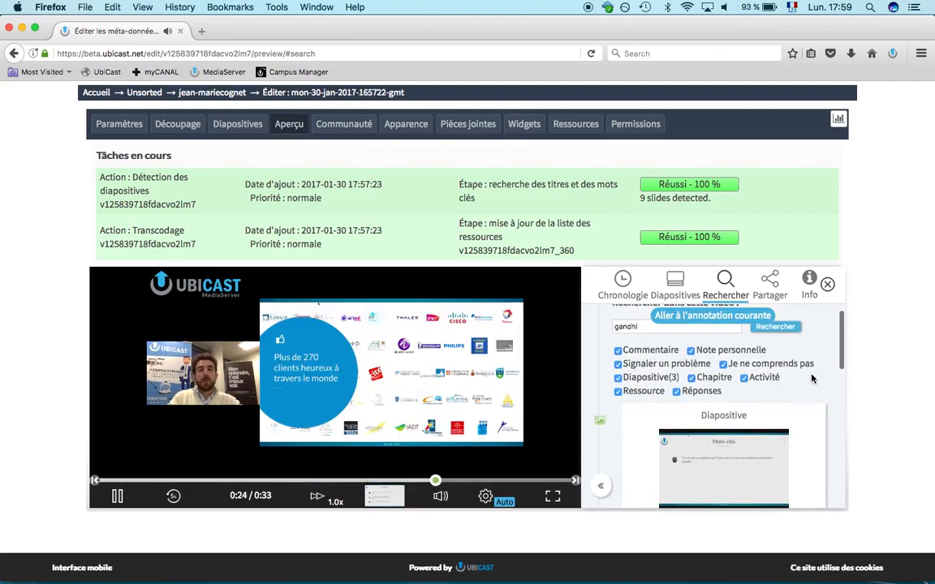
{"action": "scroll", "coordinate": [811, 379], "scroll_direction": "down", "scroll_amount": 3}
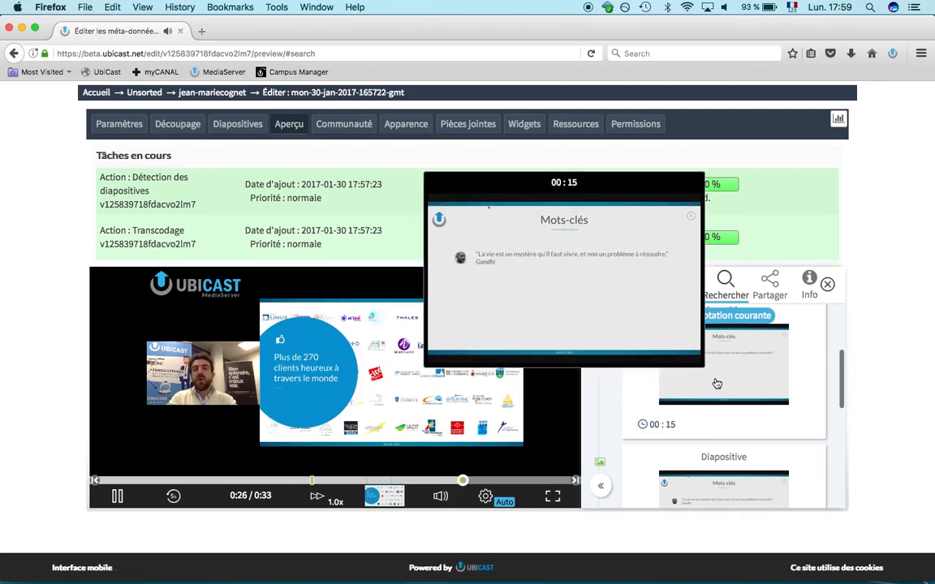
{"action": "scroll", "coordinate": [807, 440], "scroll_direction": "down", "scroll_amount": 3}
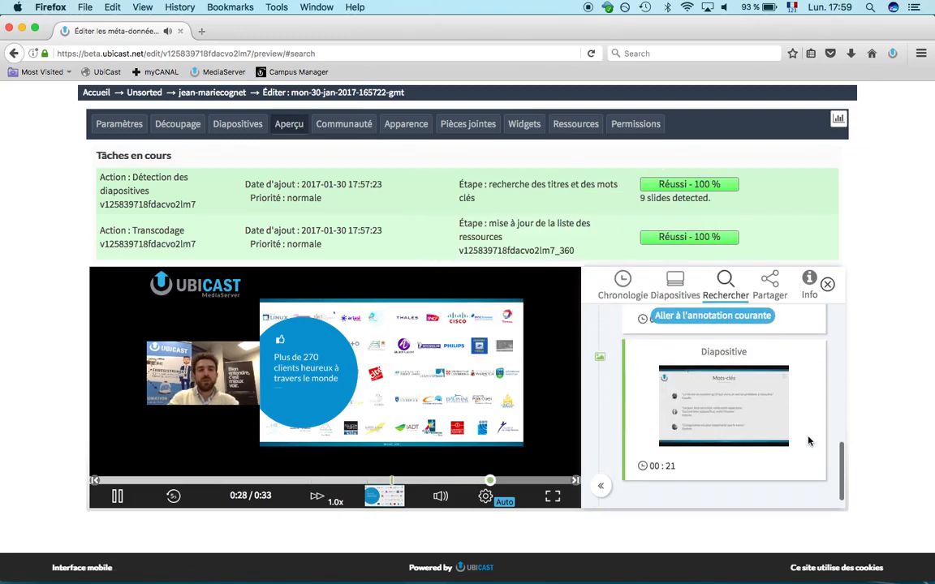
{"action": "scroll", "coordinate": [809, 383], "scroll_direction": "up", "scroll_amount": 1}
{"action": "left_click", "coordinate": [253, 423]}
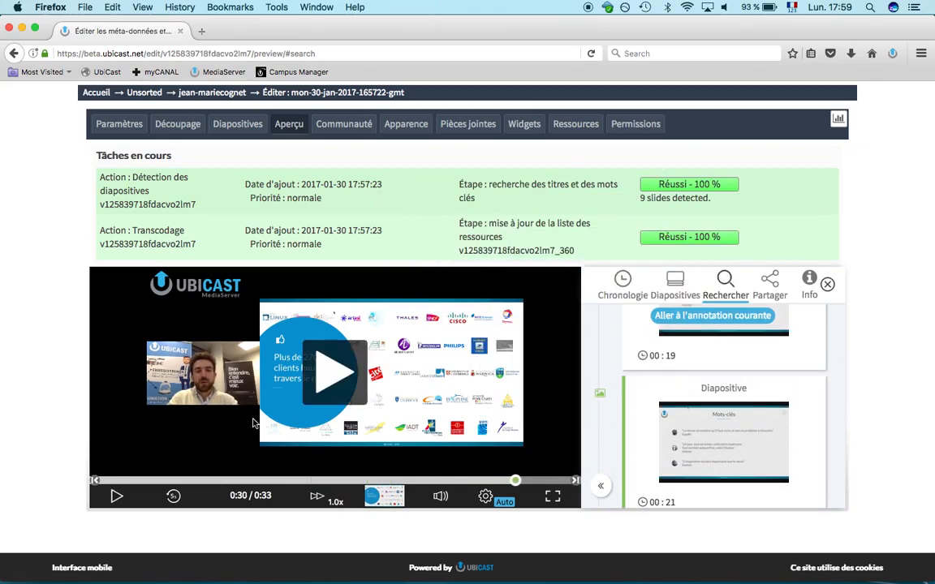